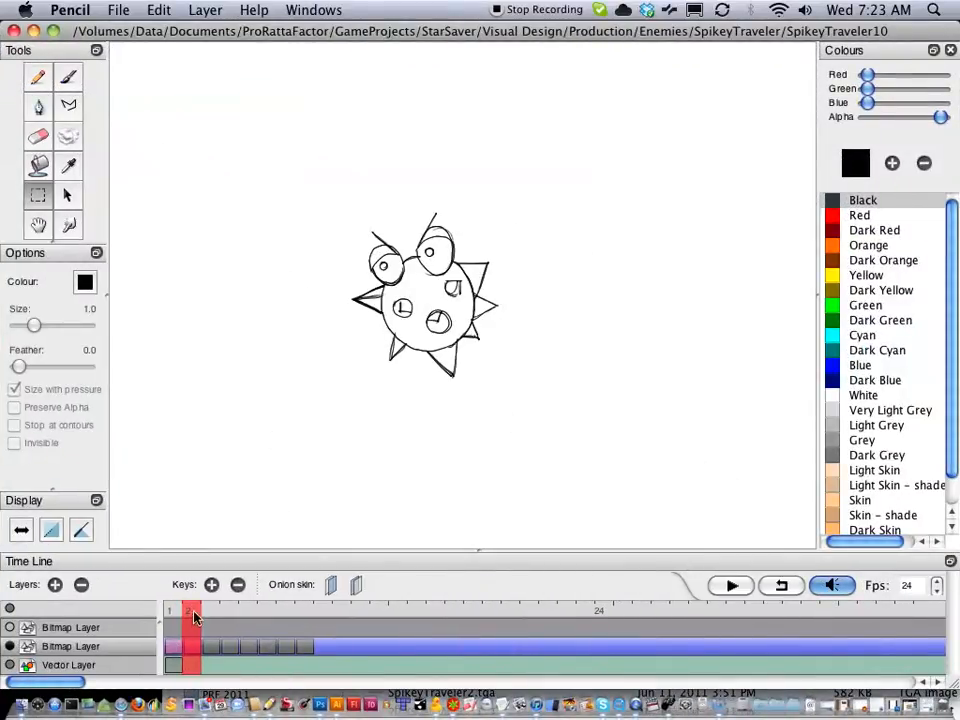
Go to frame 1 of the animation and select the area around the spiky character sketch
mouse_move(195, 617)
mouse_down()
mouse_move(171, 617)
mouse_move(266, 617)
mouse_move(174, 620)
mouse_up()
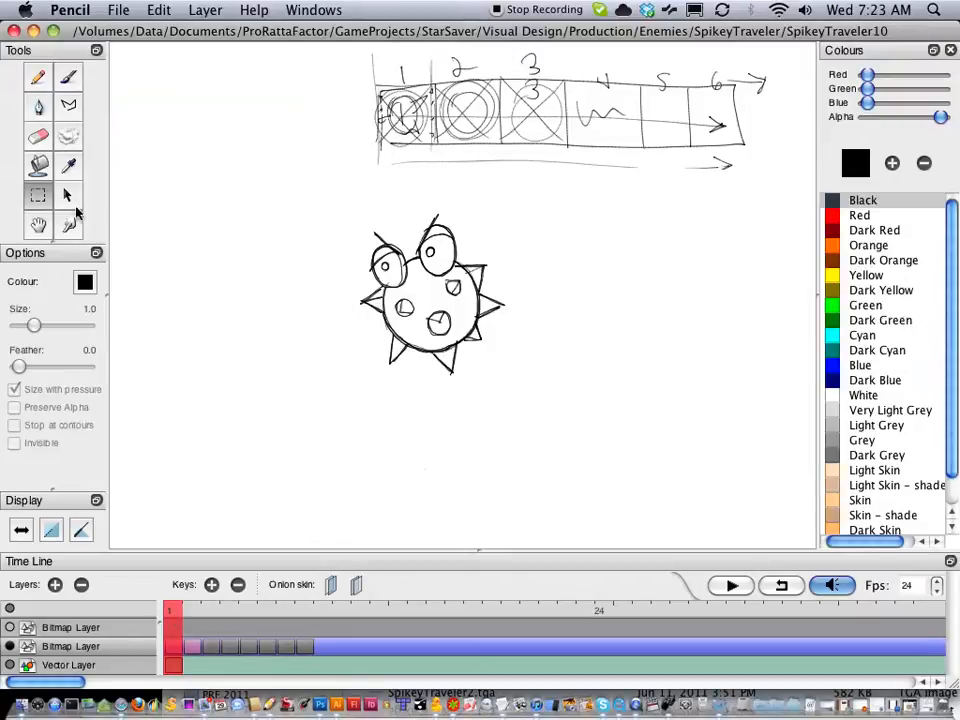
click(38, 196)
drag(330, 202, 522, 396)
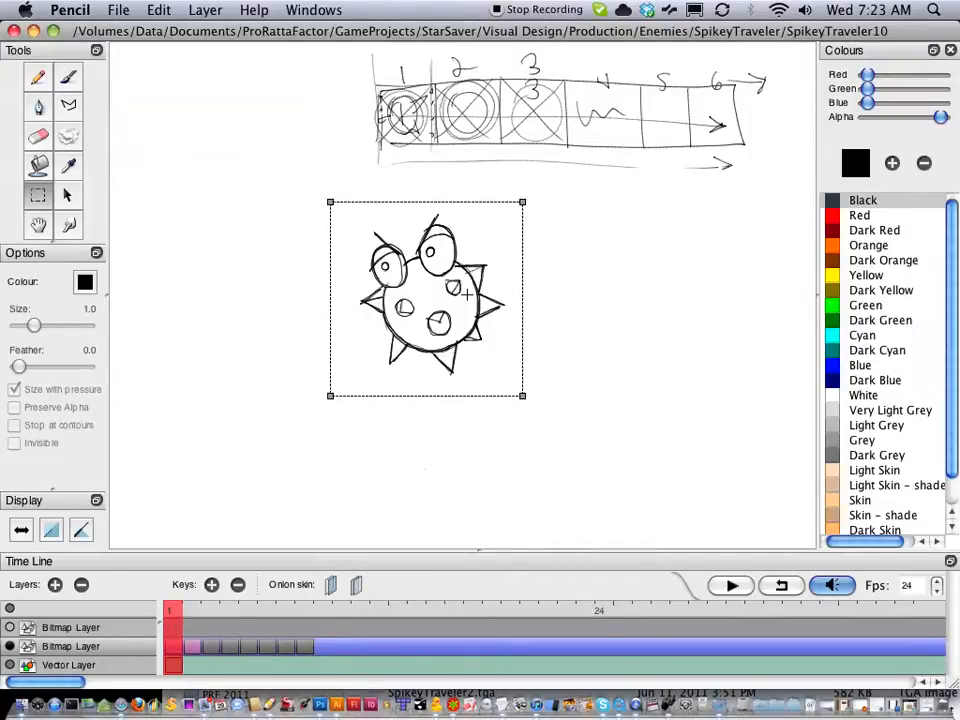
Switch to Illustrator, hide the example layer and show the coloured frame squares of Layer 1 behind the sketches
click(340, 706)
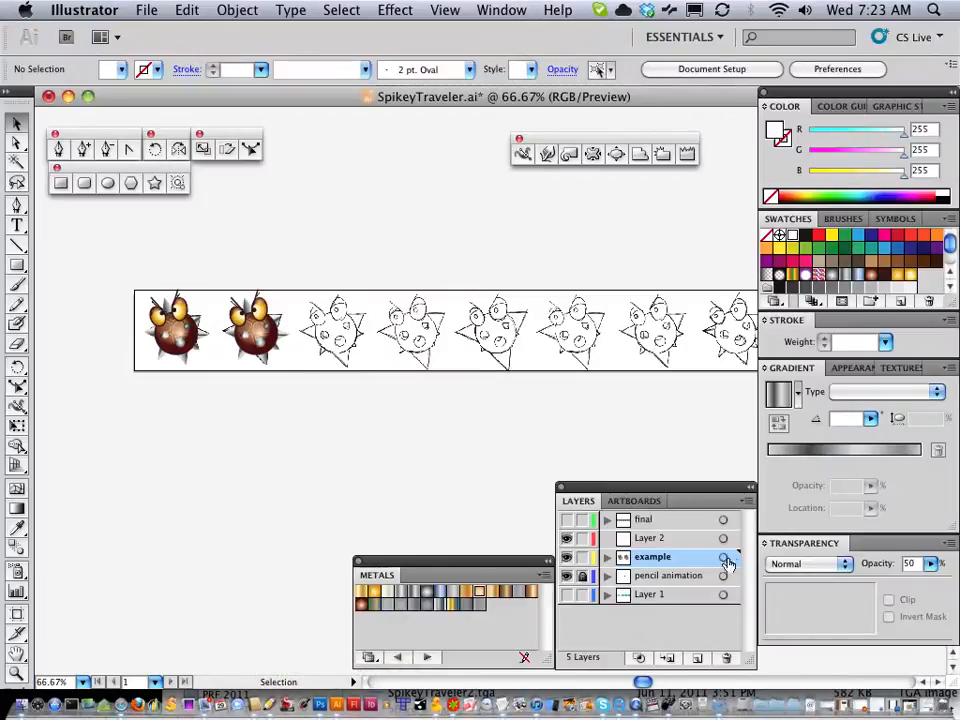
click(566, 556)
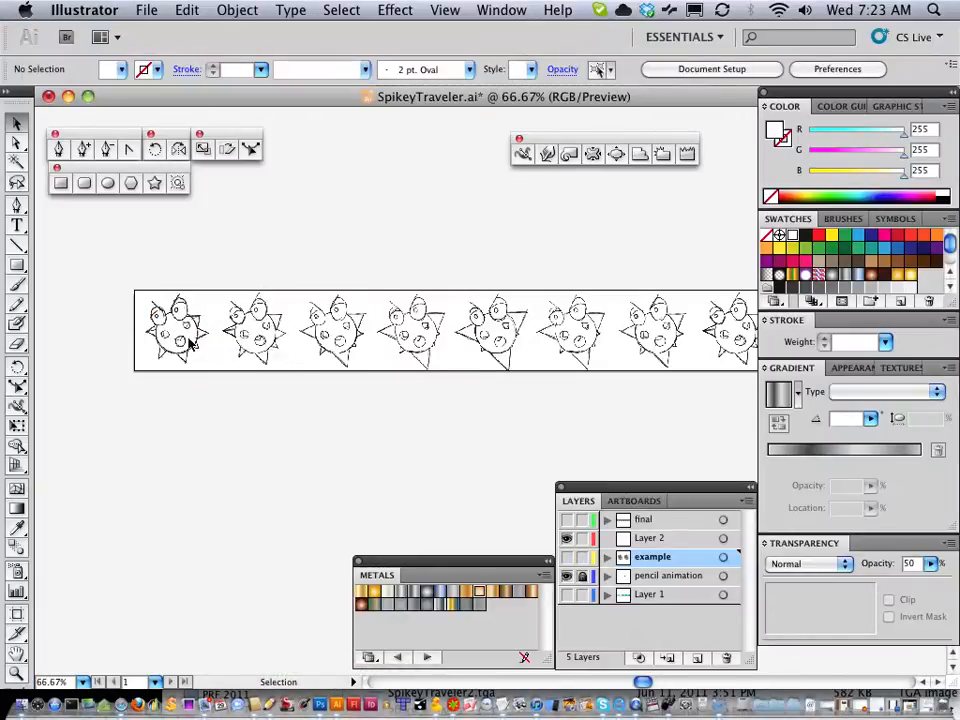
click(566, 594)
click(178, 335)
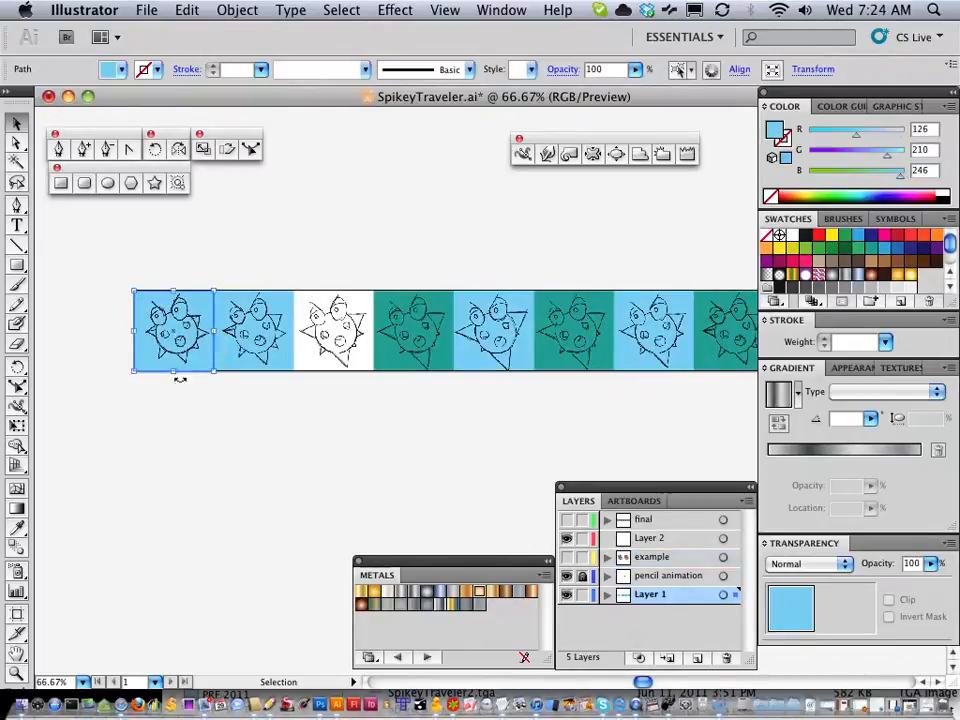
click(264, 444)
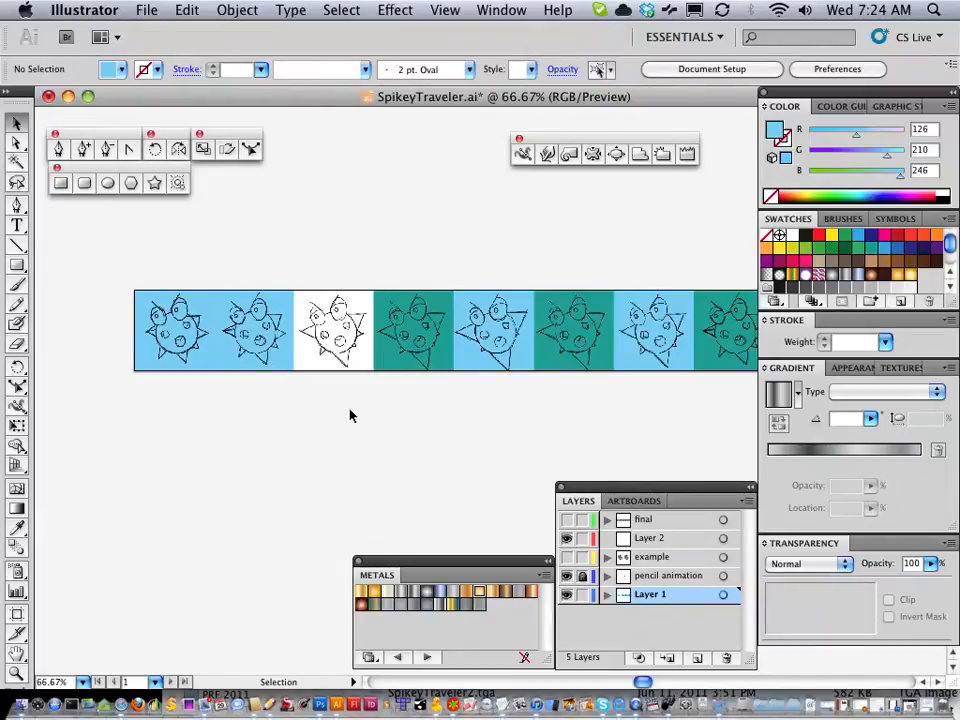
Show the example layer's coloured characters over the sketches, and lock Layer 2 and Layer 1
key(z)
click(557, 411)
click(547, 366)
key(space)
drag(213, 294, 574, 404)
drag(184, 376, 595, 354)
drag(328, 364, 539, 374)
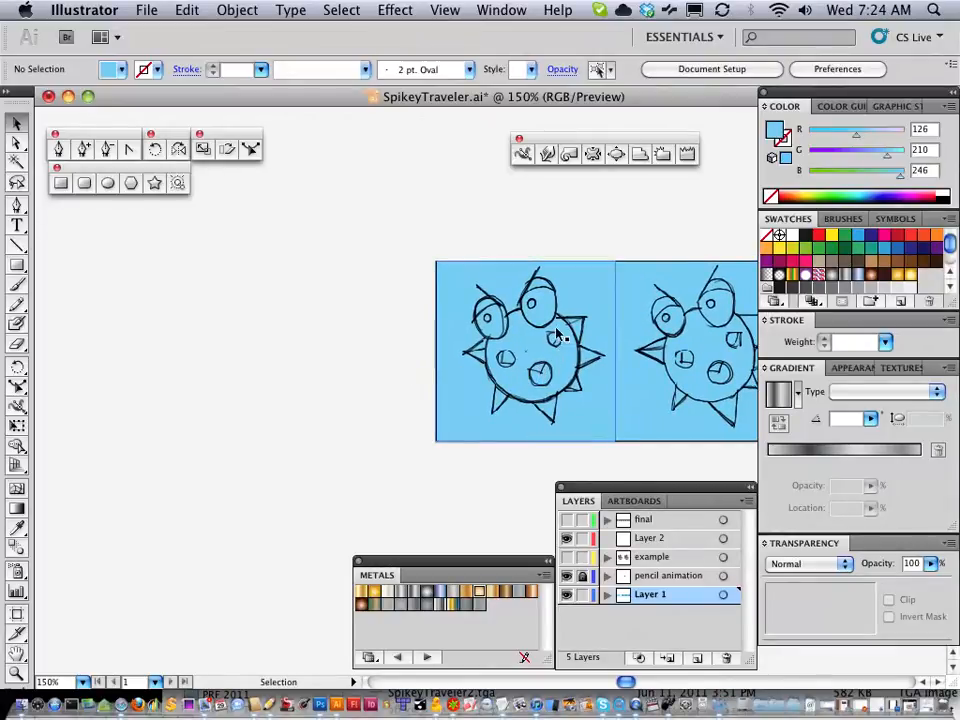
click(567, 557)
drag(596, 409, 500, 407)
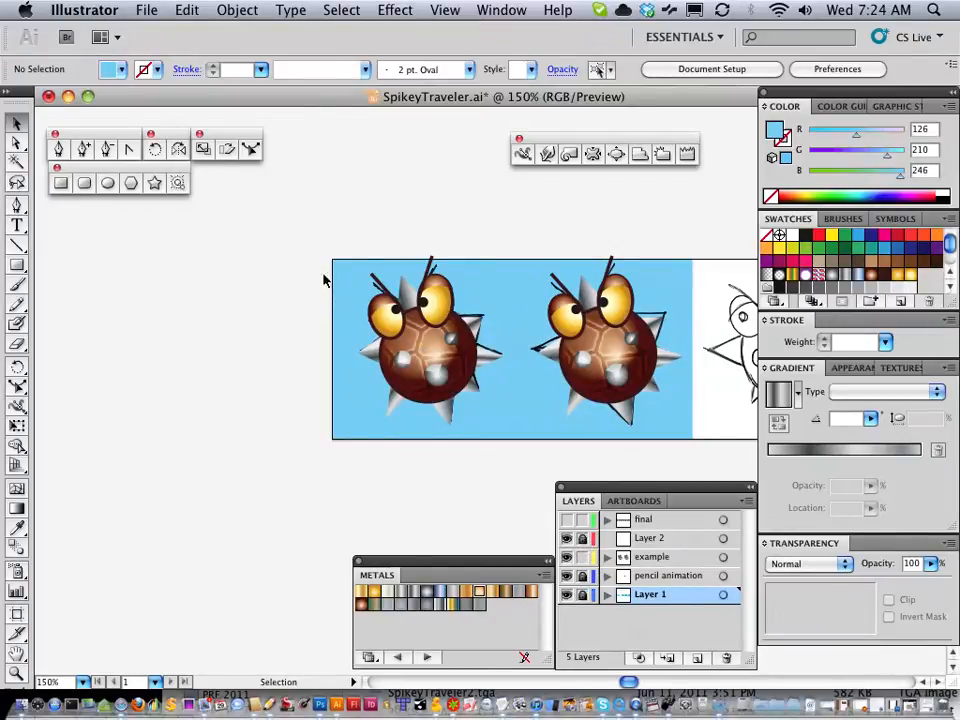
Move both finished coloured characters together to the empty space directly below the strip of sketches
drag(274, 210, 685, 456)
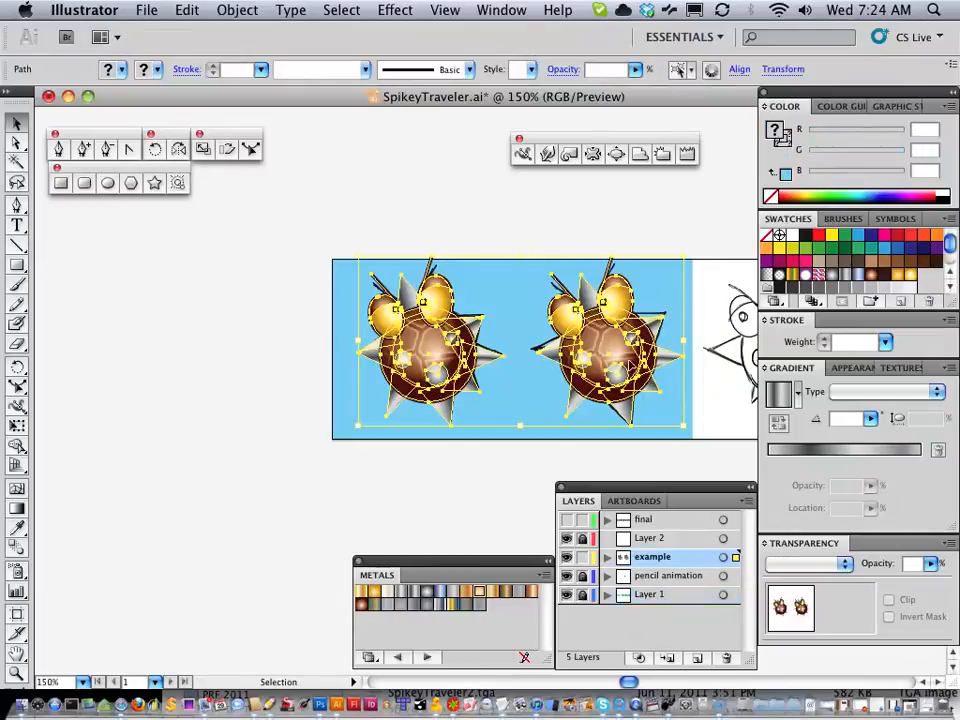
drag(612, 344, 612, 512)
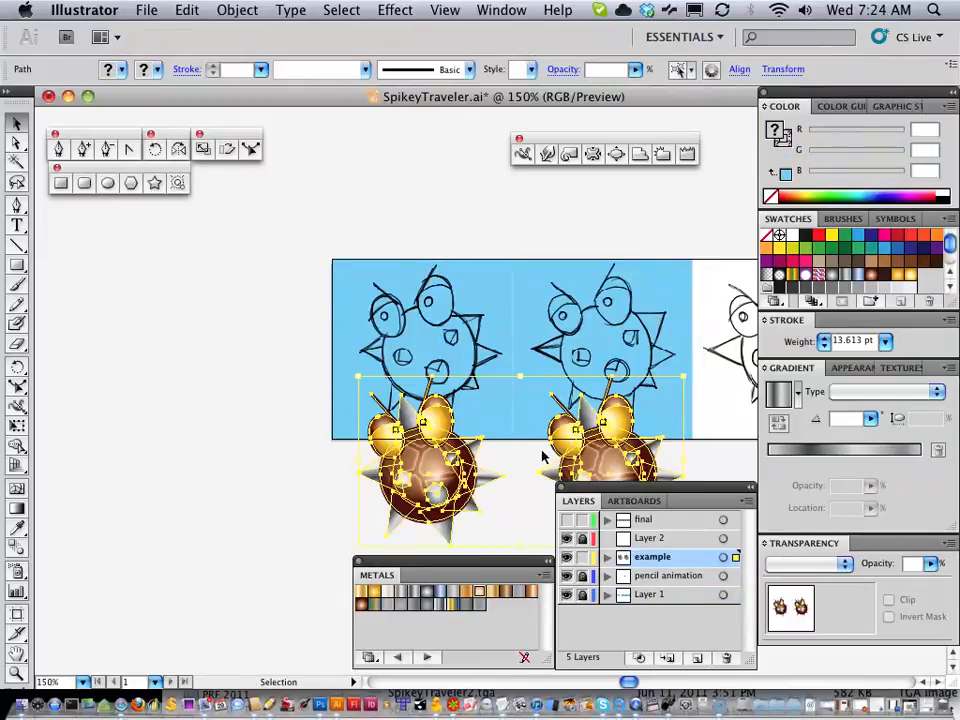
drag(546, 456, 517, 295)
drag(596, 314, 600, 396)
click(279, 349)
drag(279, 349, 231, 396)
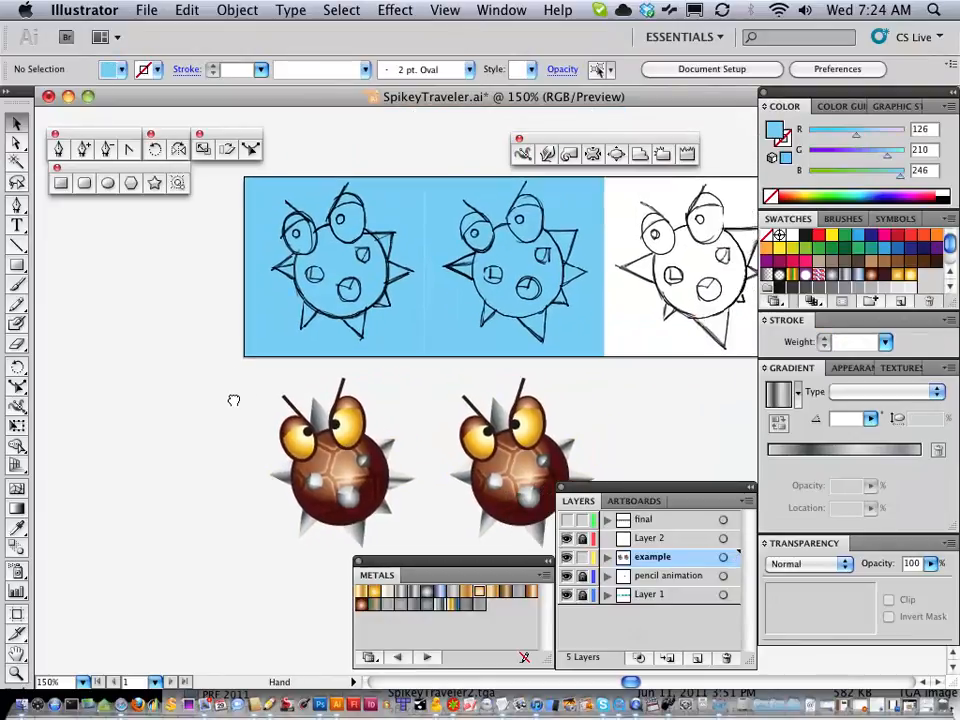
Examine the shapes that form the first coloured character's eyelid, eye and shell texture
click(347, 403)
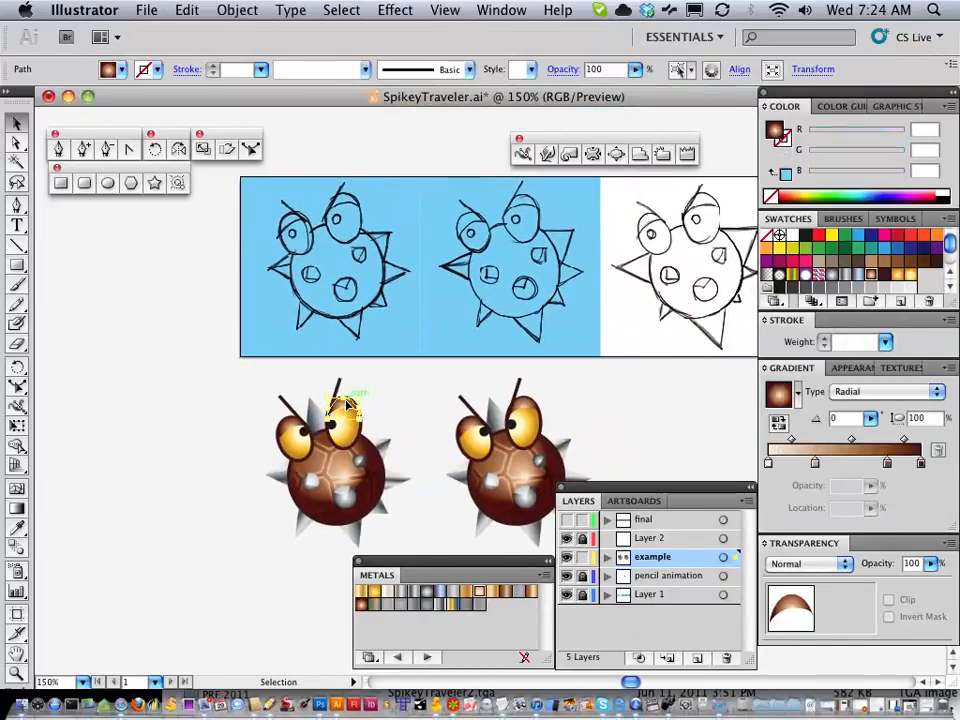
click(414, 396)
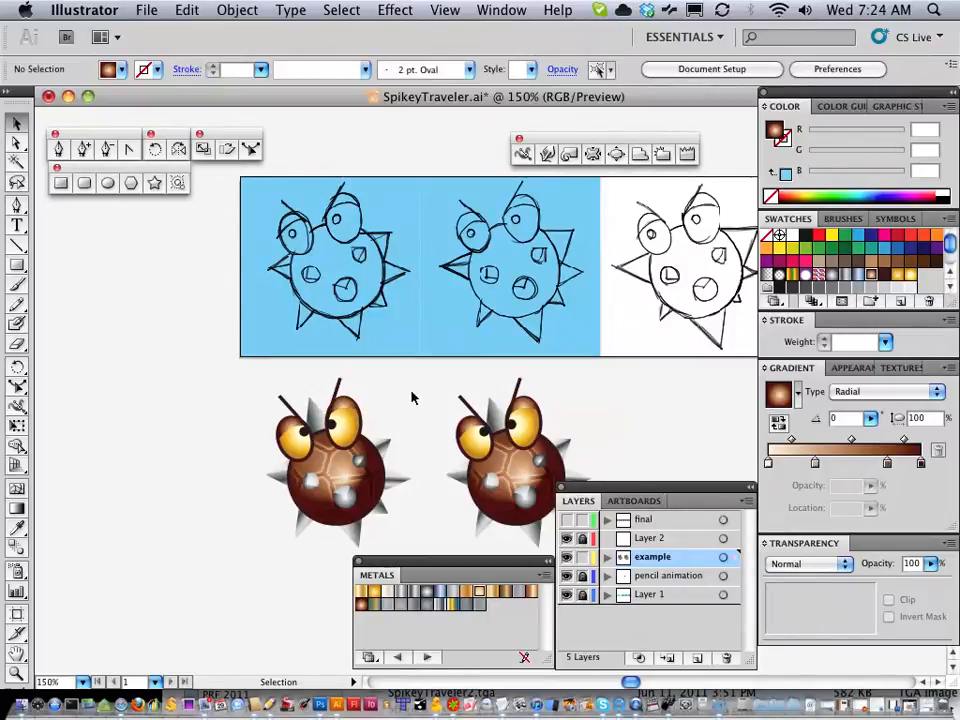
click(338, 421)
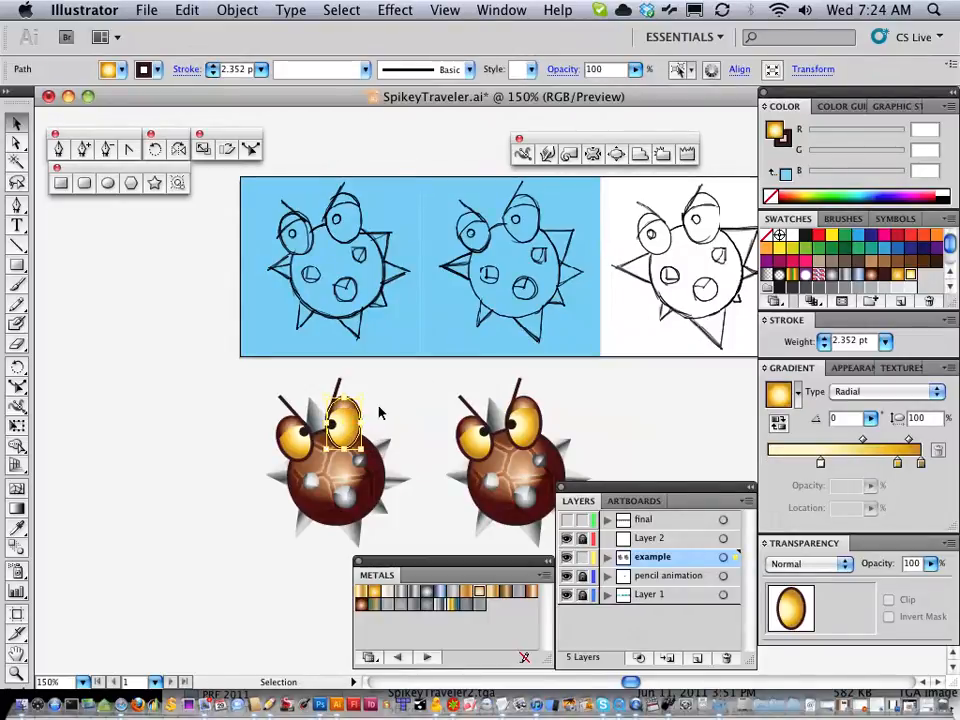
click(380, 412)
click(340, 421)
click(390, 386)
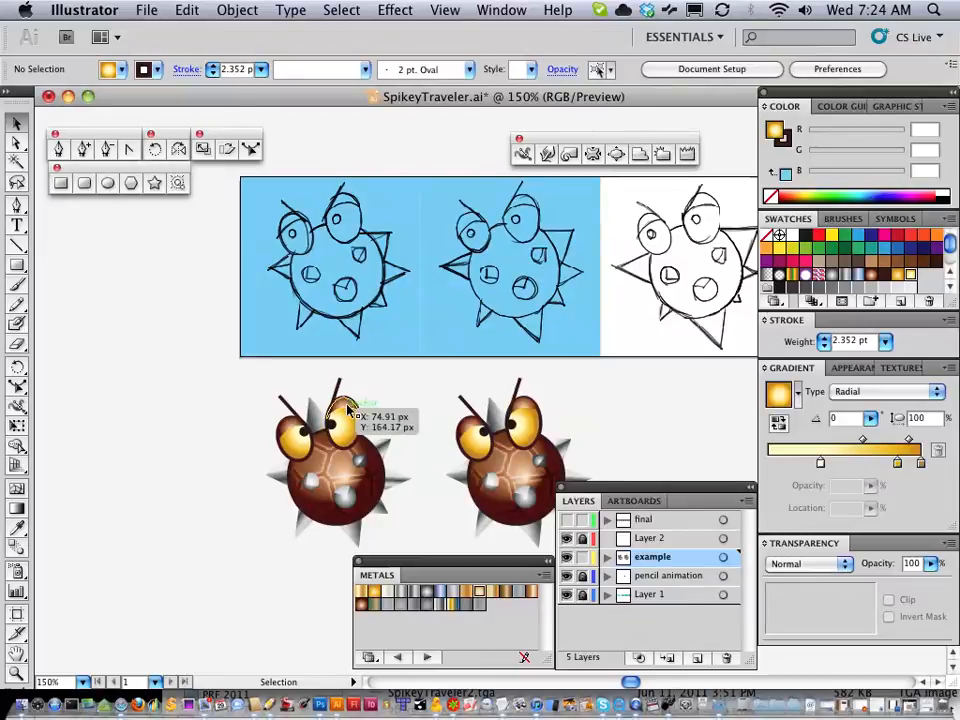
click(347, 476)
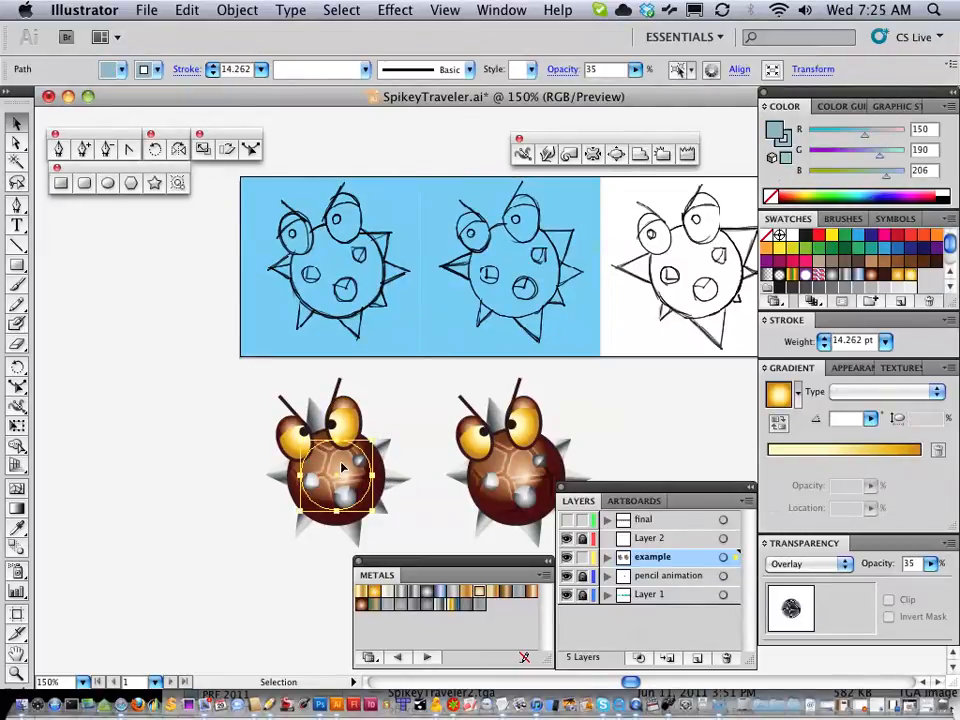
click(220, 447)
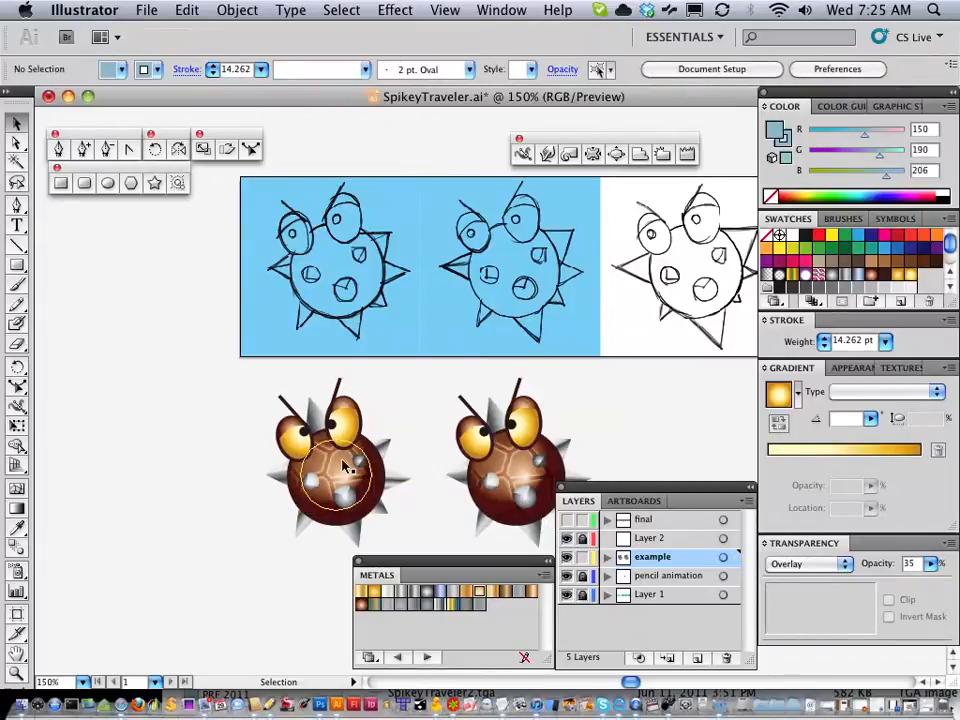
Move the shell texture off the first coloured character's body to its side, and undo the move
drag(302, 463, 174, 440)
key(super+z)
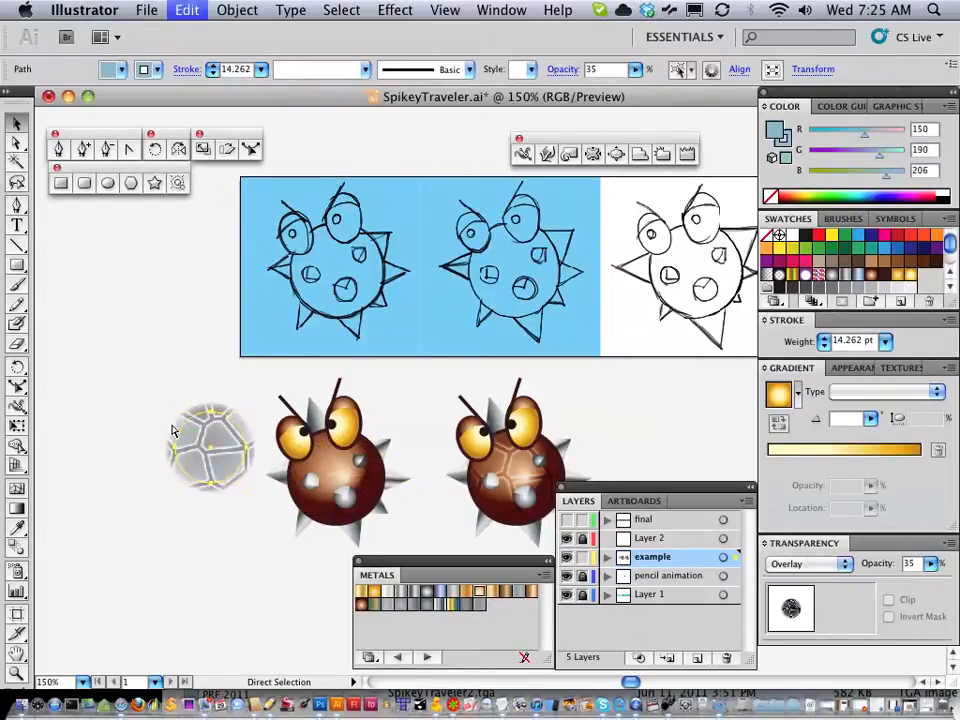
click(178, 420)
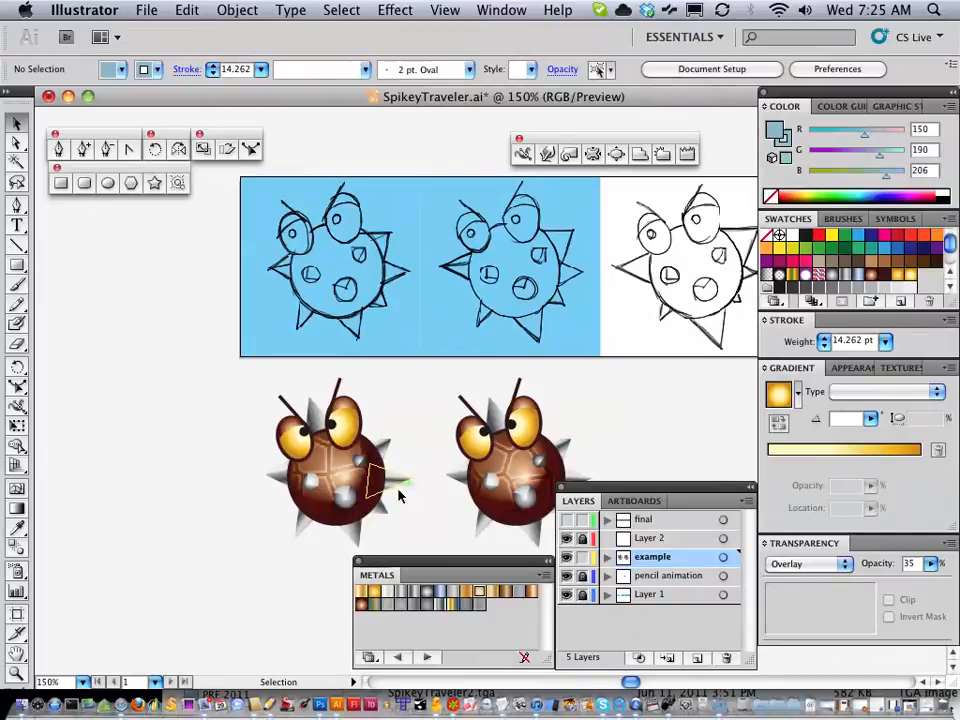
Examine the first coloured character's spike shapes with their gradients and highlights, and all its paths selected together
click(316, 410)
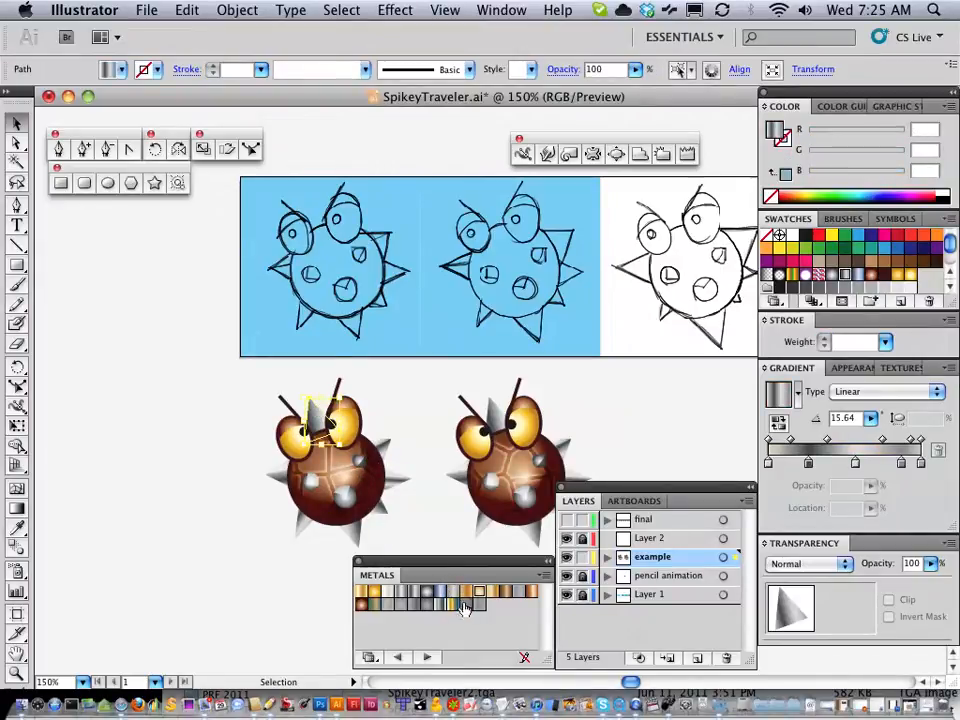
click(223, 482)
click(372, 449)
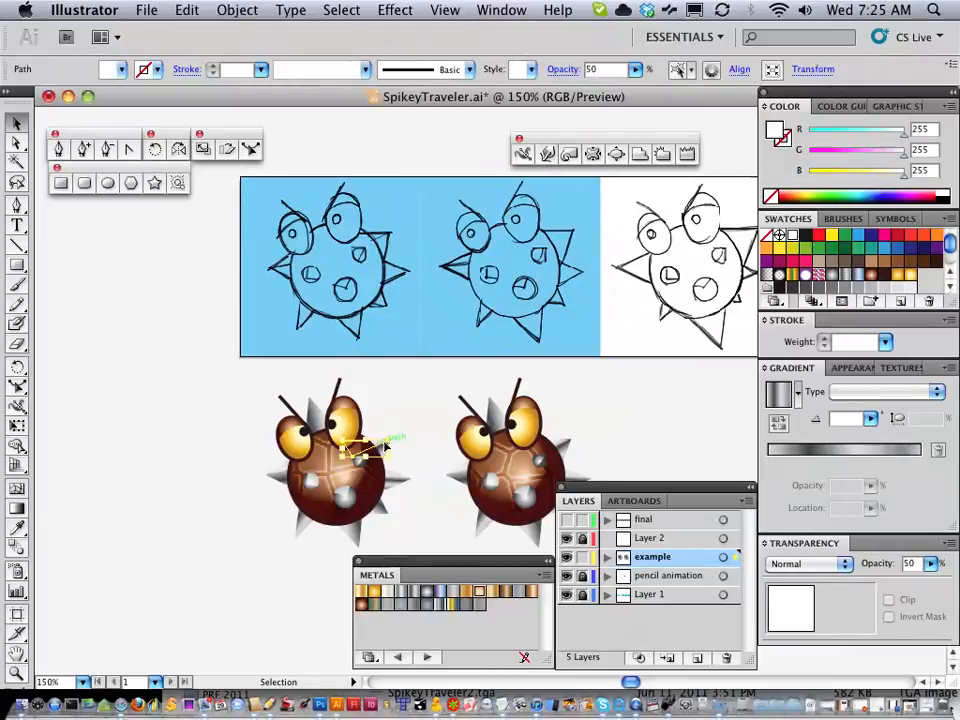
click(458, 420)
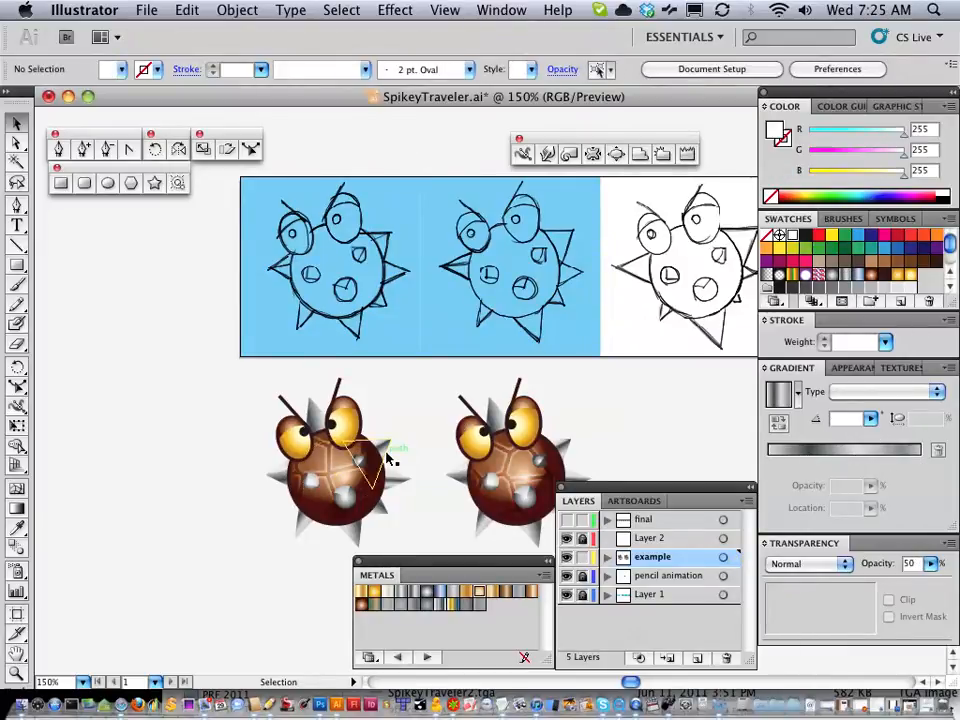
click(386, 453)
click(195, 417)
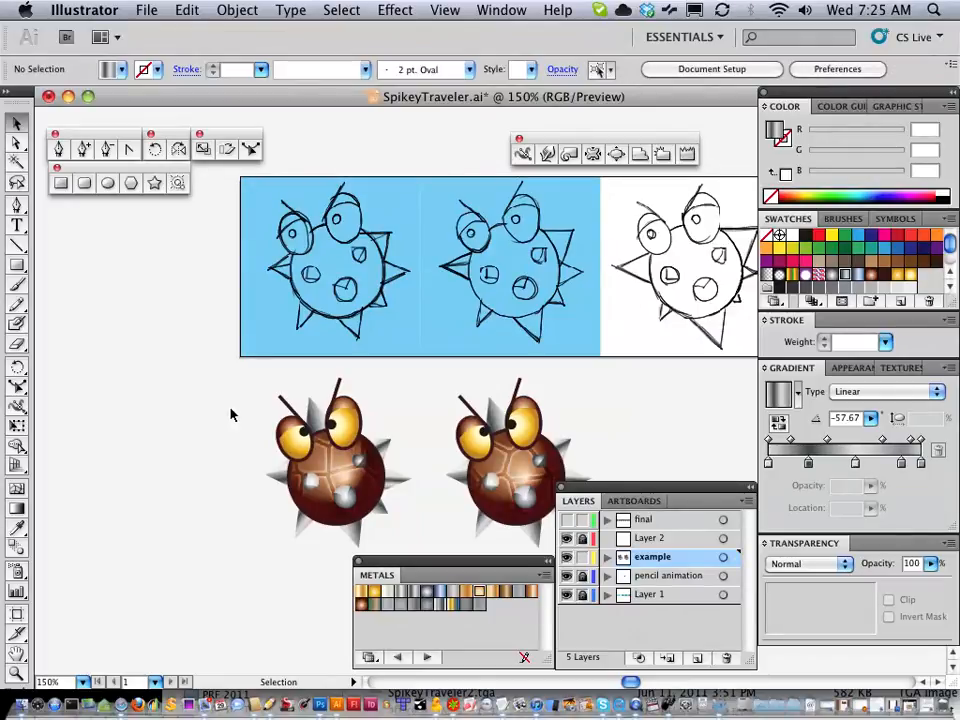
drag(236, 388, 418, 553)
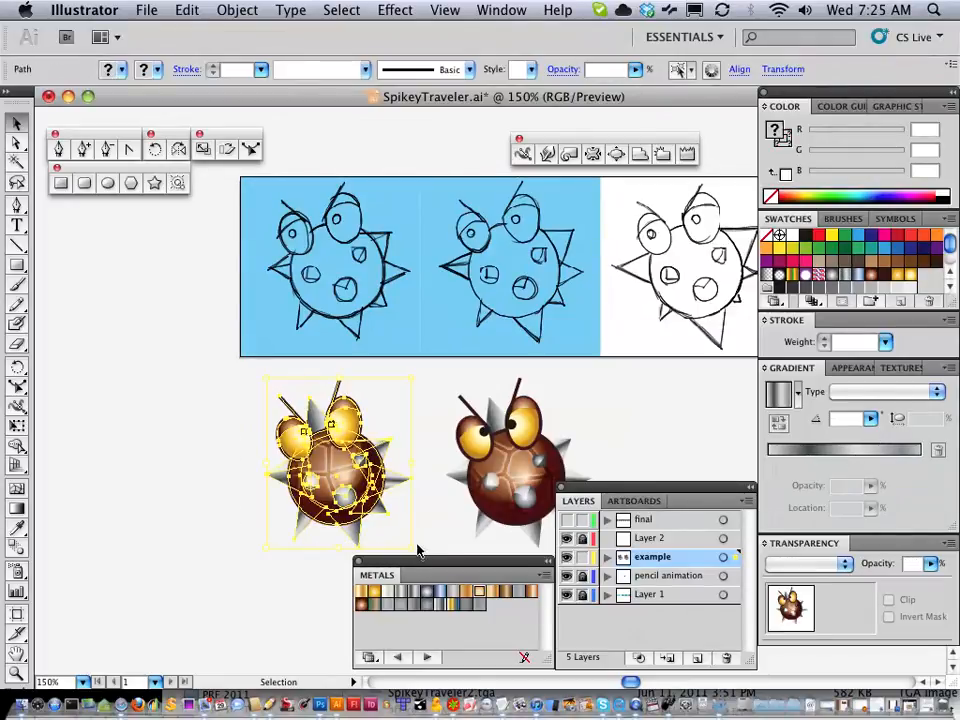
click(202, 444)
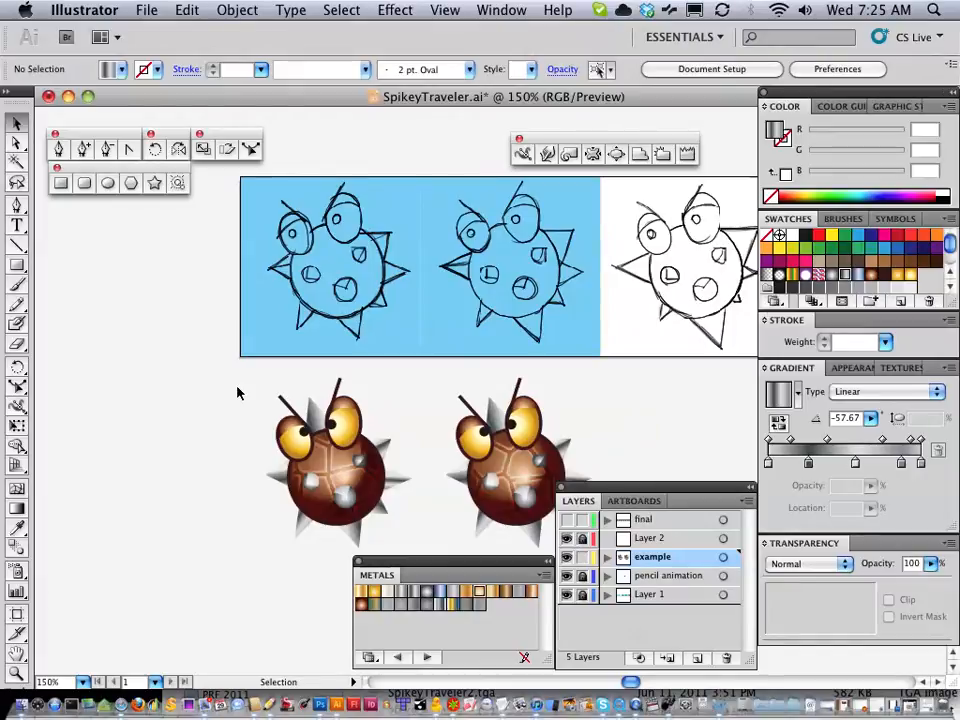
Move the first coloured character up onto the sketch in the first blue frame so that it covers the pencil outline
drag(451, 365, 306, 392)
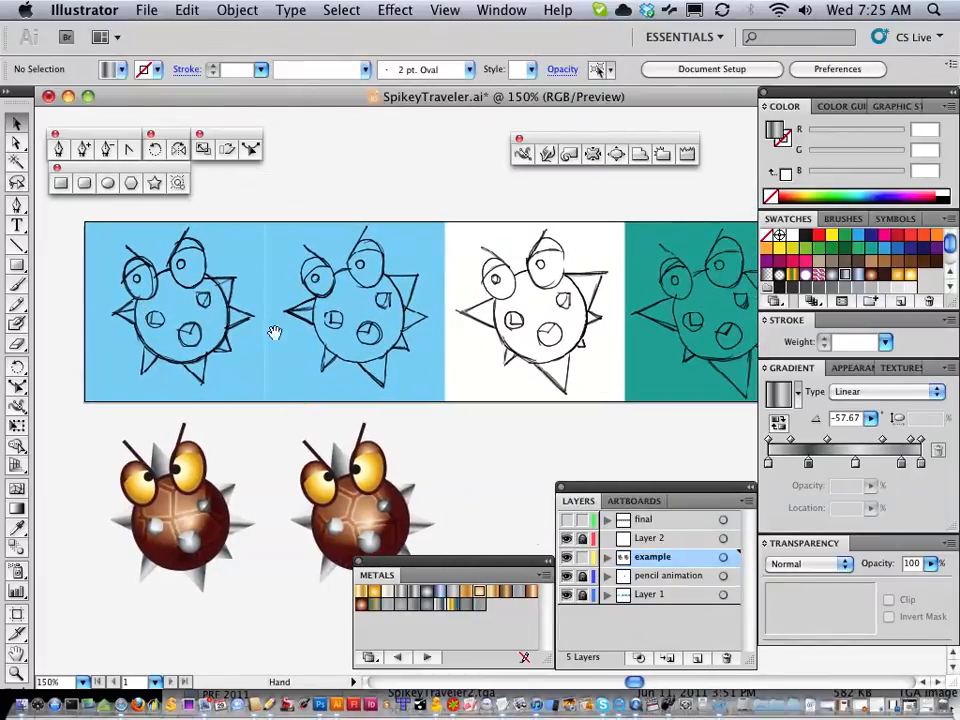
mouse_move(274, 332)
mouse_down()
mouse_move(298, 315)
mouse_move(420, 305)
mouse_up()
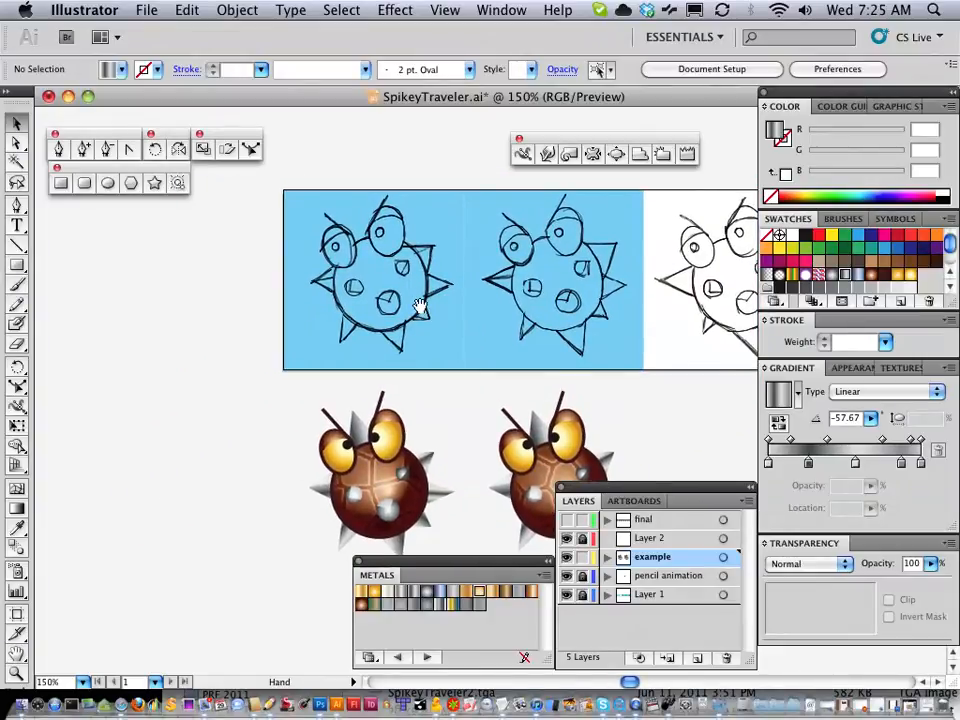
drag(435, 358, 349, 358)
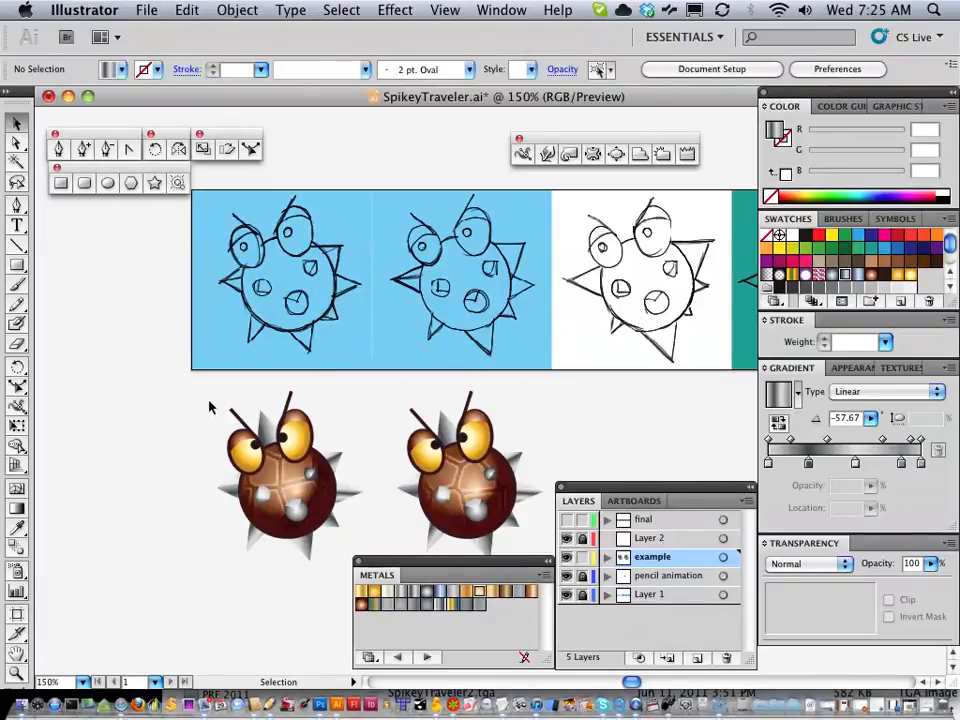
drag(197, 391, 356, 566)
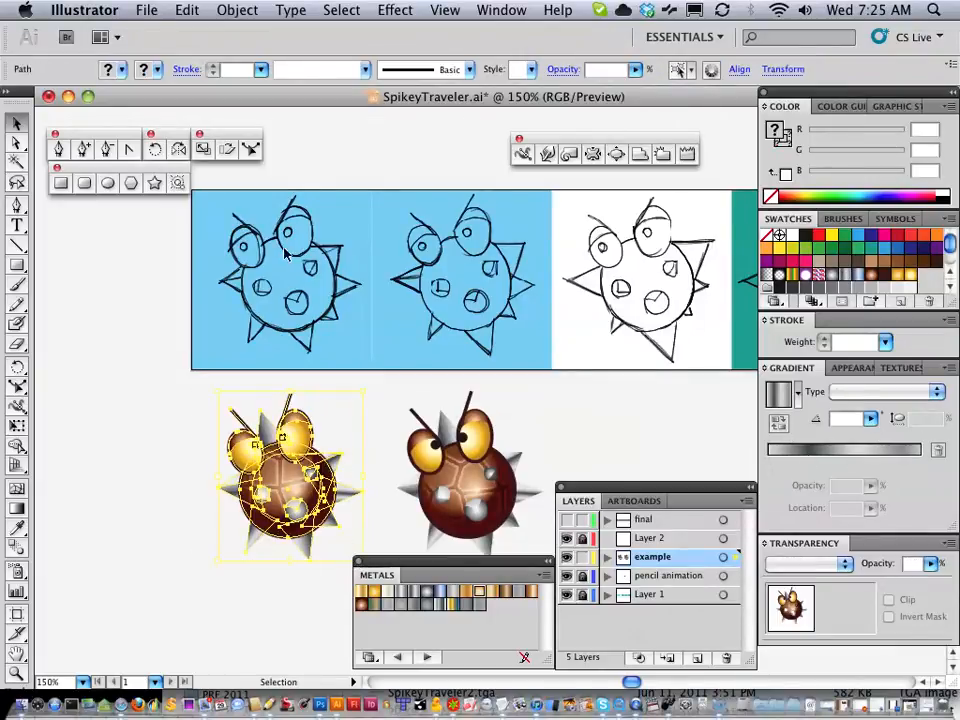
drag(283, 475, 285, 276)
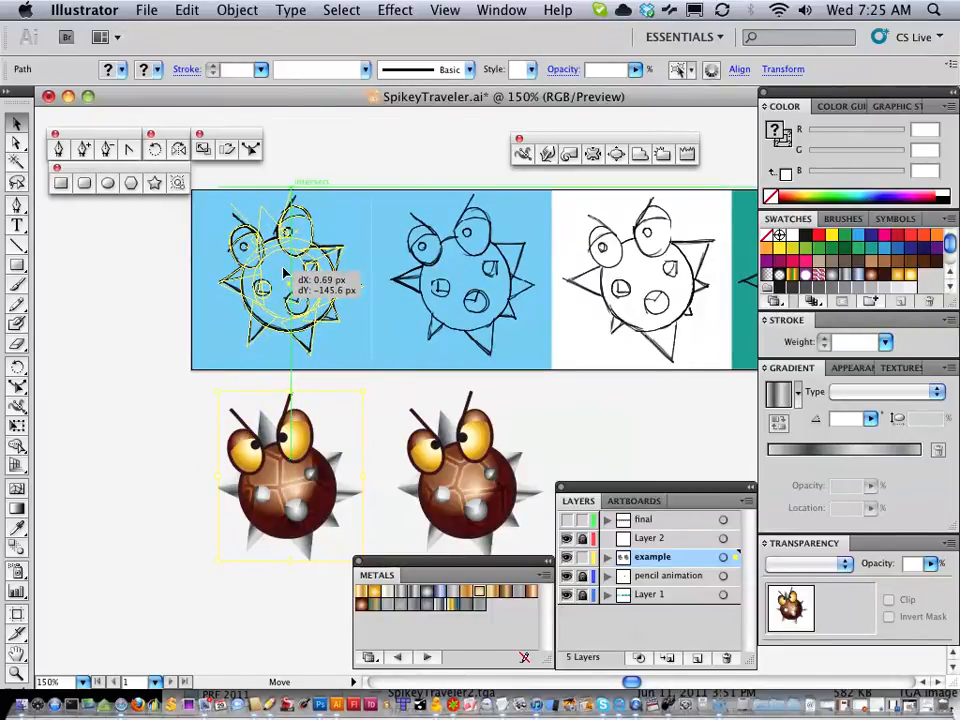
drag(285, 273, 286, 272)
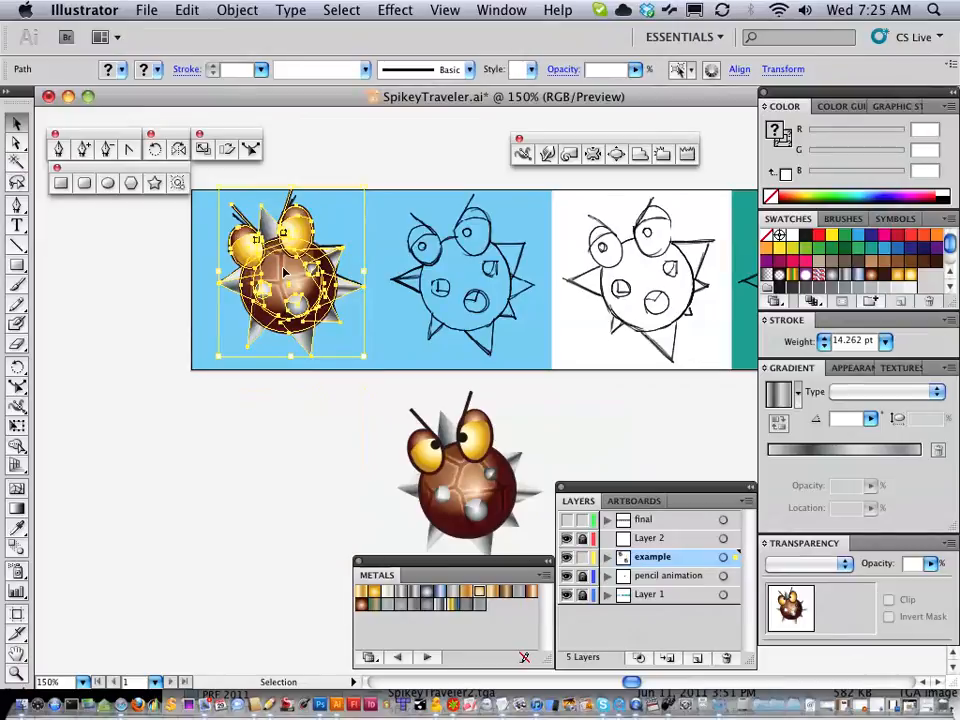
click(272, 455)
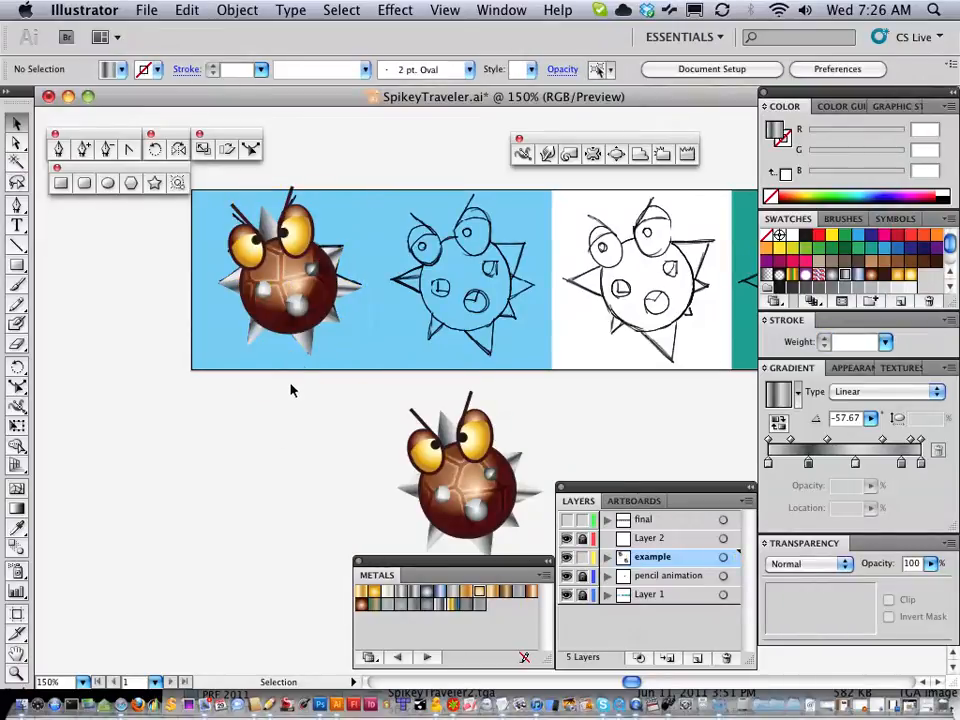
Unlock Layer 1 and select the blue square behind the first frame's character
key(space)
drag(349, 332, 328, 407)
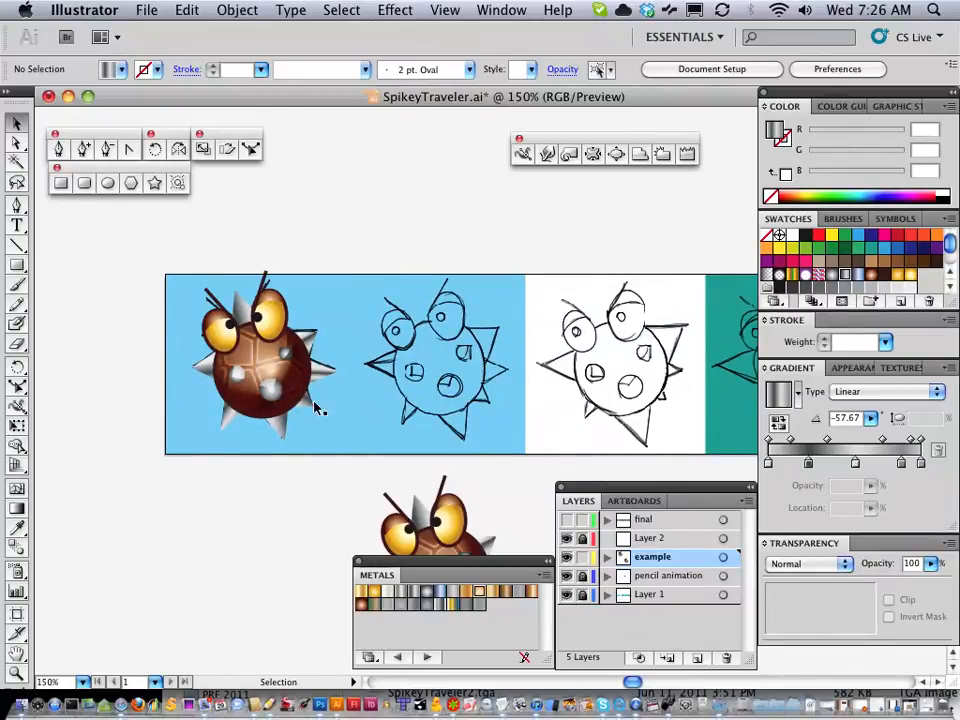
key(space)
drag(504, 437, 437, 416)
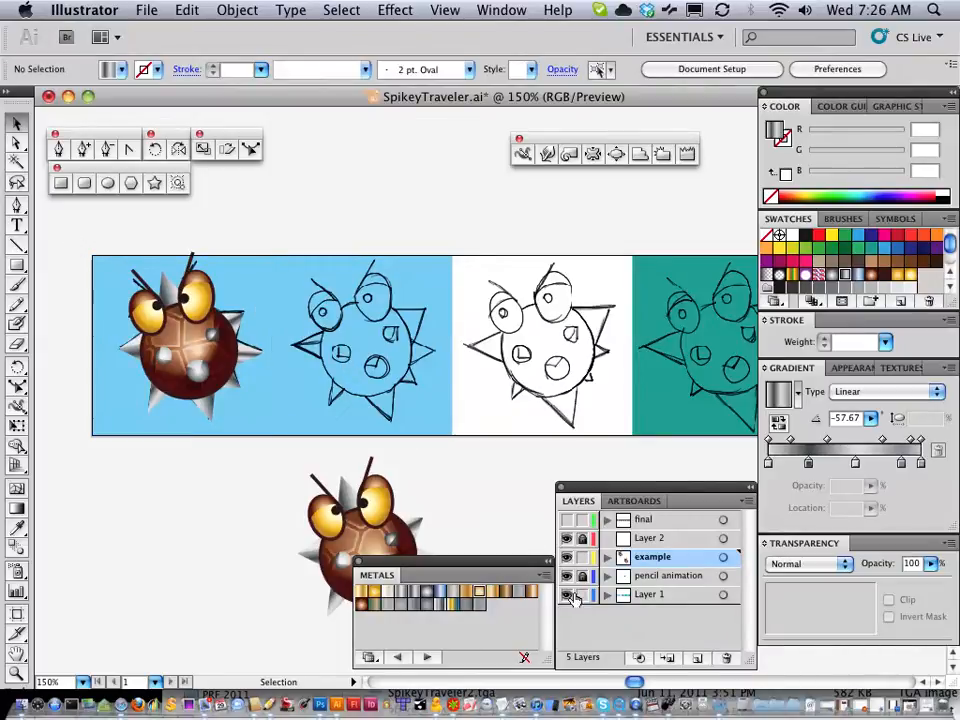
click(257, 268)
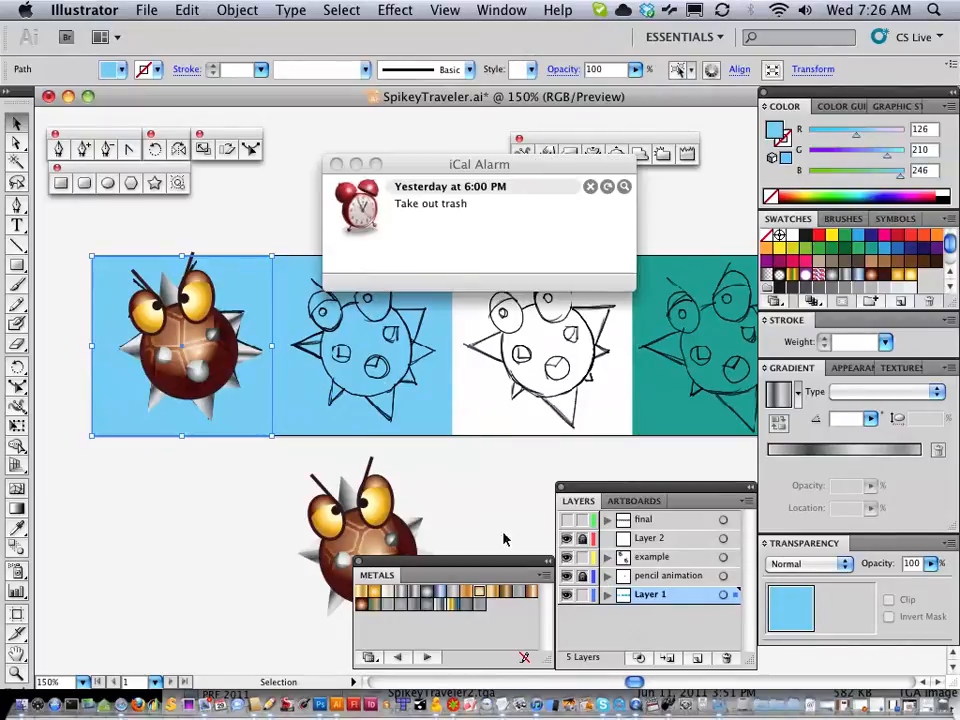
Dismiss the iCal alarm and deselect the first frame's blue square
click(590, 186)
click(112, 232)
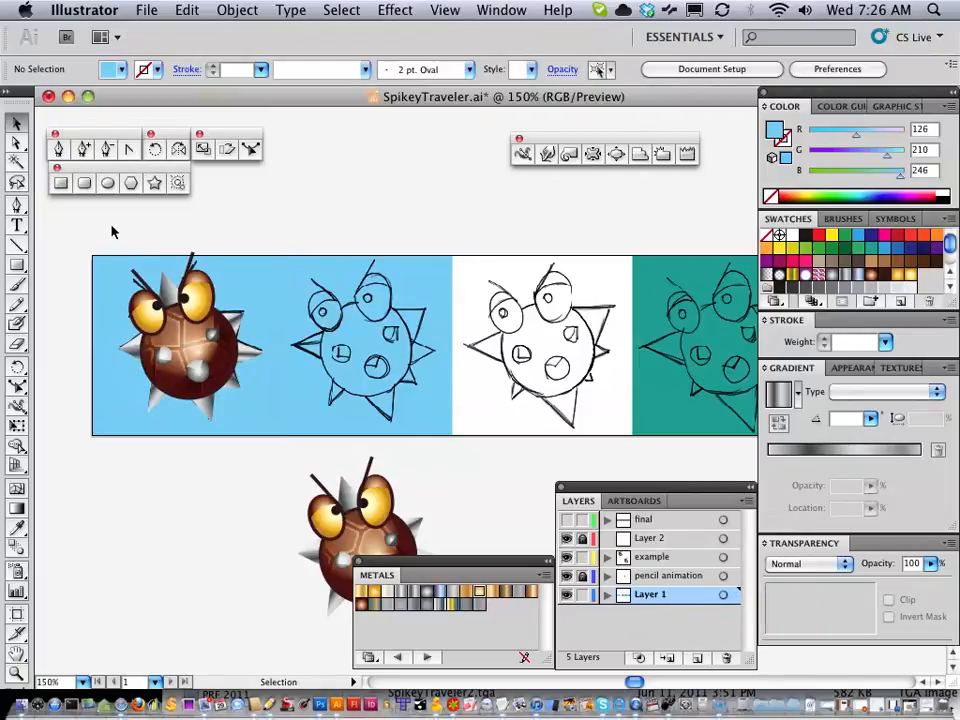
drag(75, 237, 262, 455)
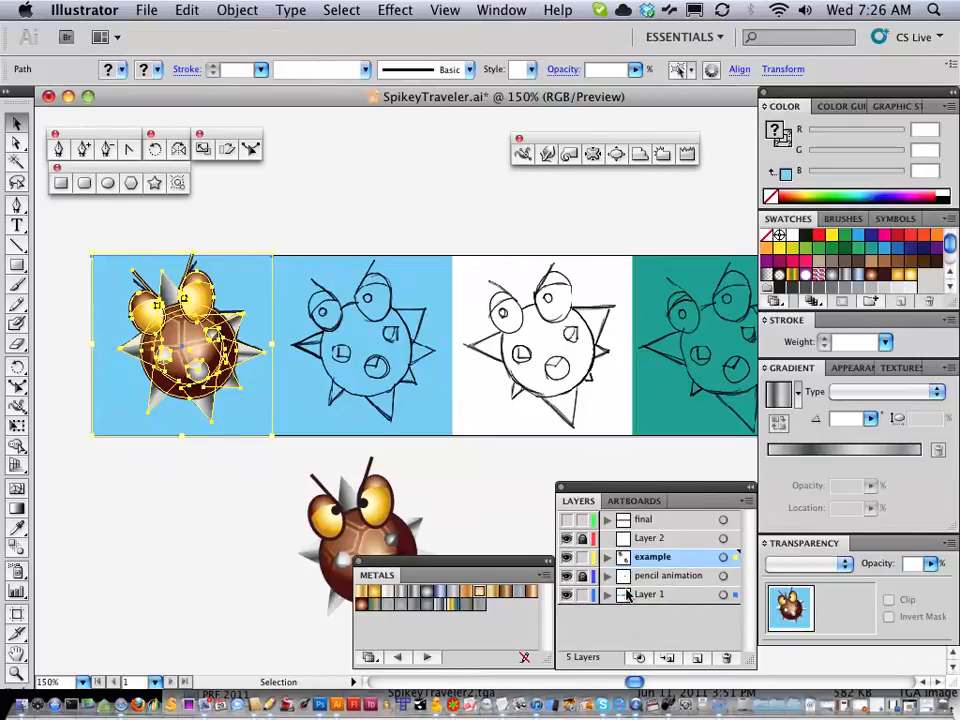
click(83, 290)
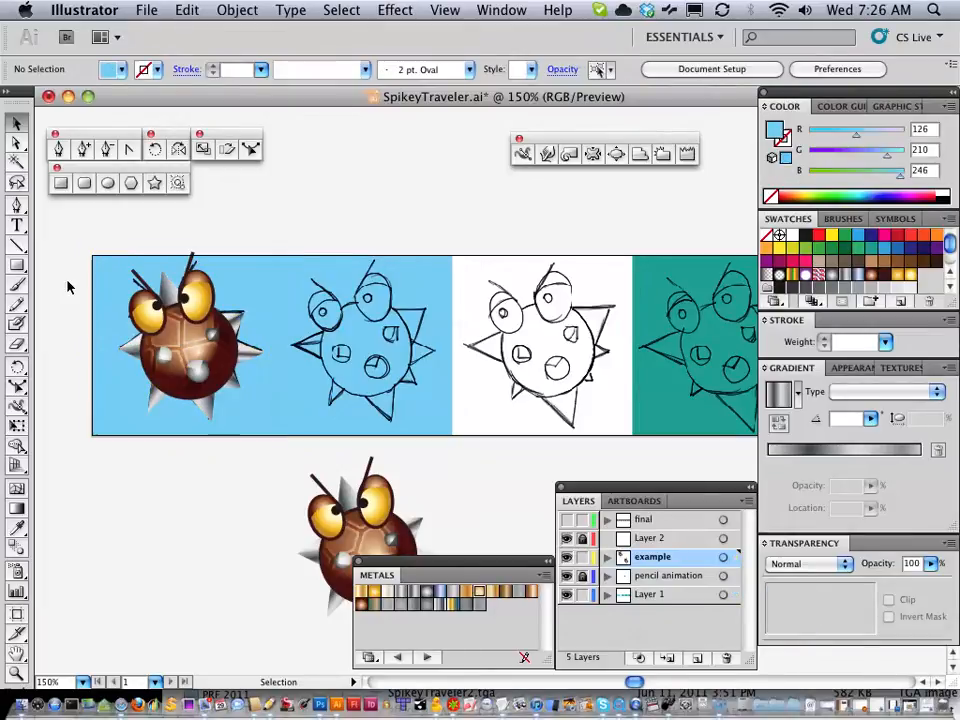
drag(72, 238, 265, 463)
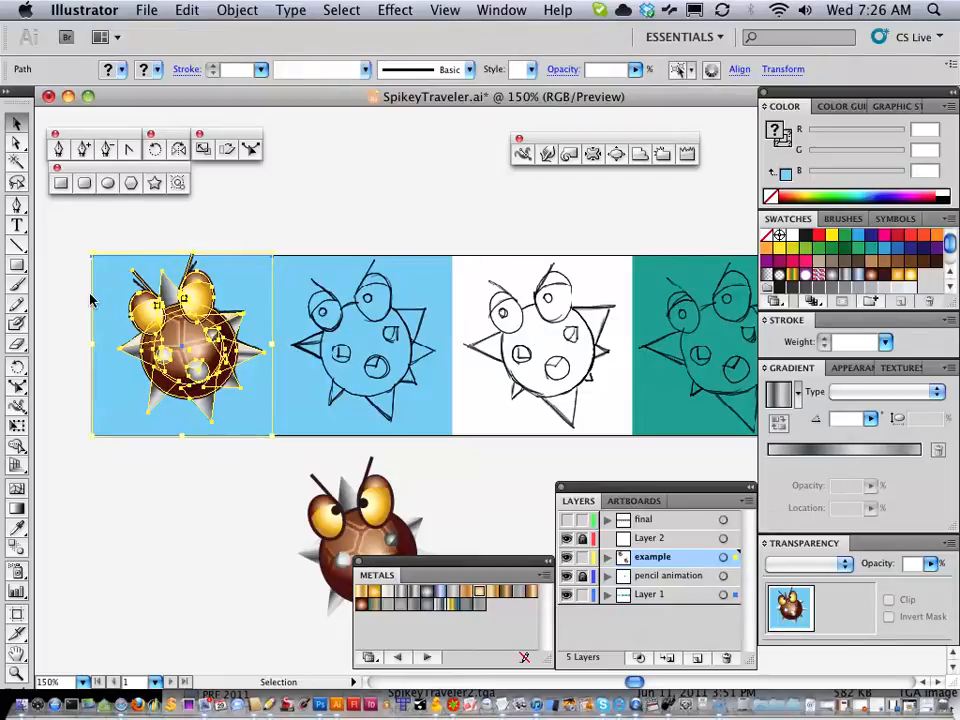
click(69, 229)
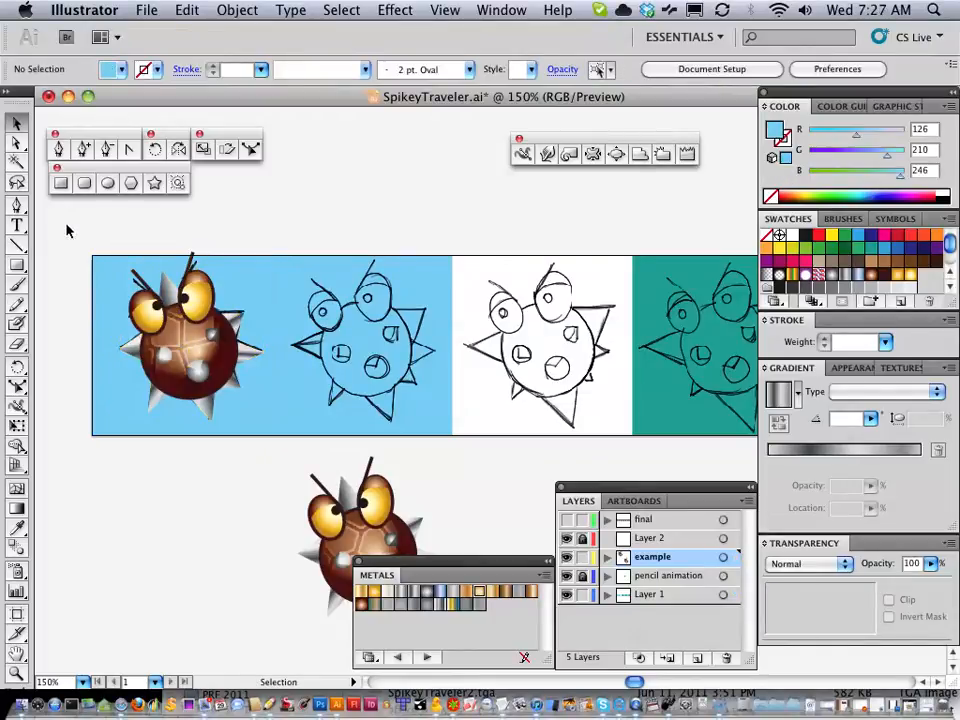
Copy the first frame's coloured character together with its blue square 128 px horizontally into the second frame
drag(68, 231, 238, 432)
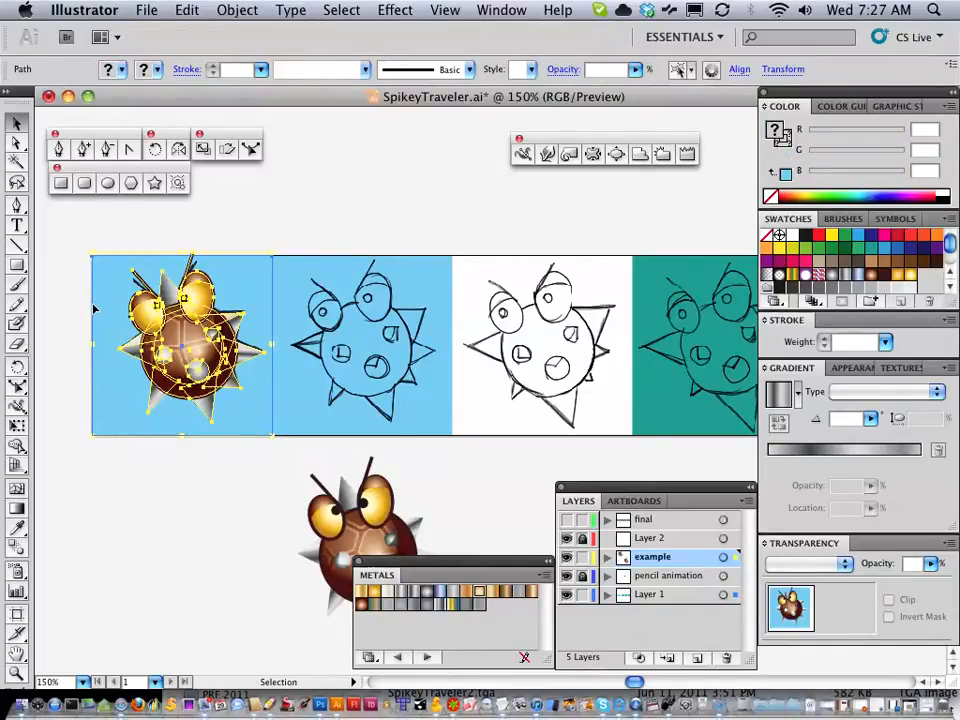
drag(94, 309, 273, 317)
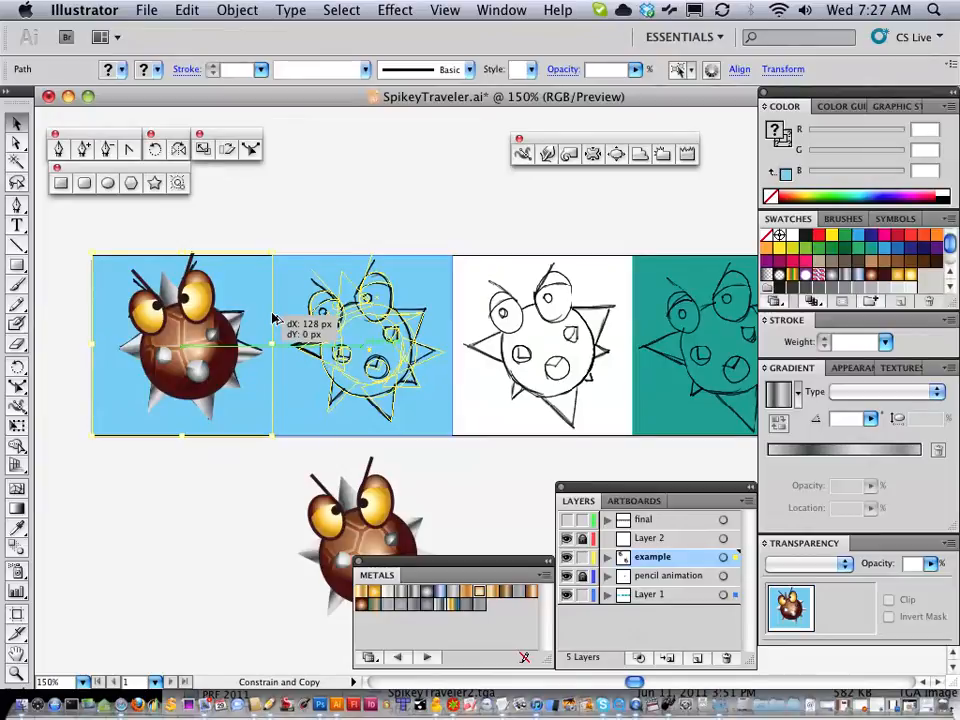
drag(273, 317, 273, 318)
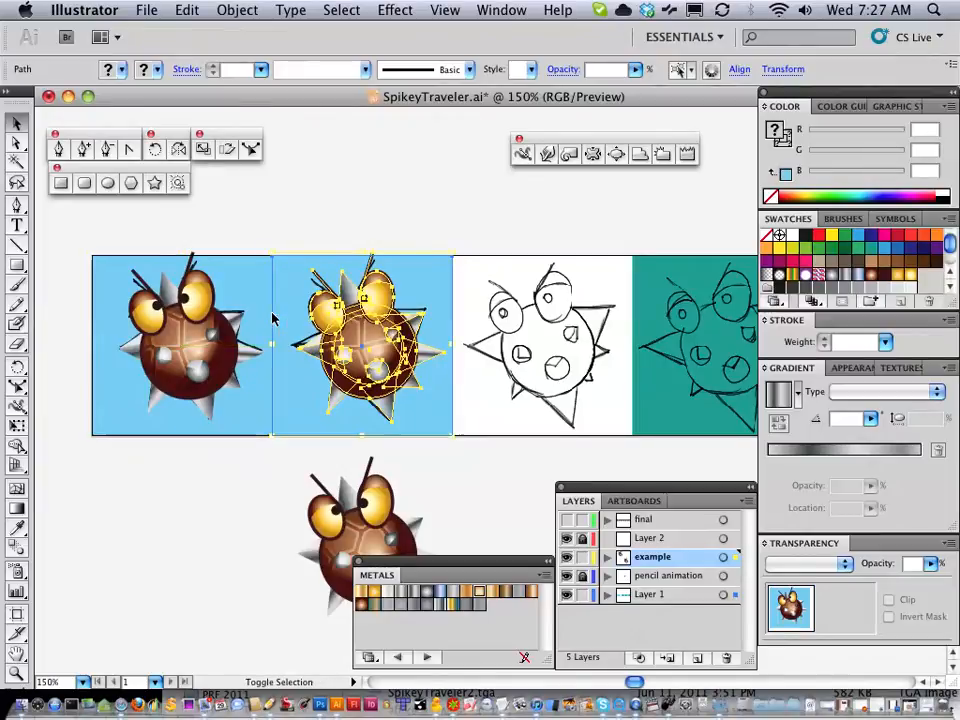
click(365, 232)
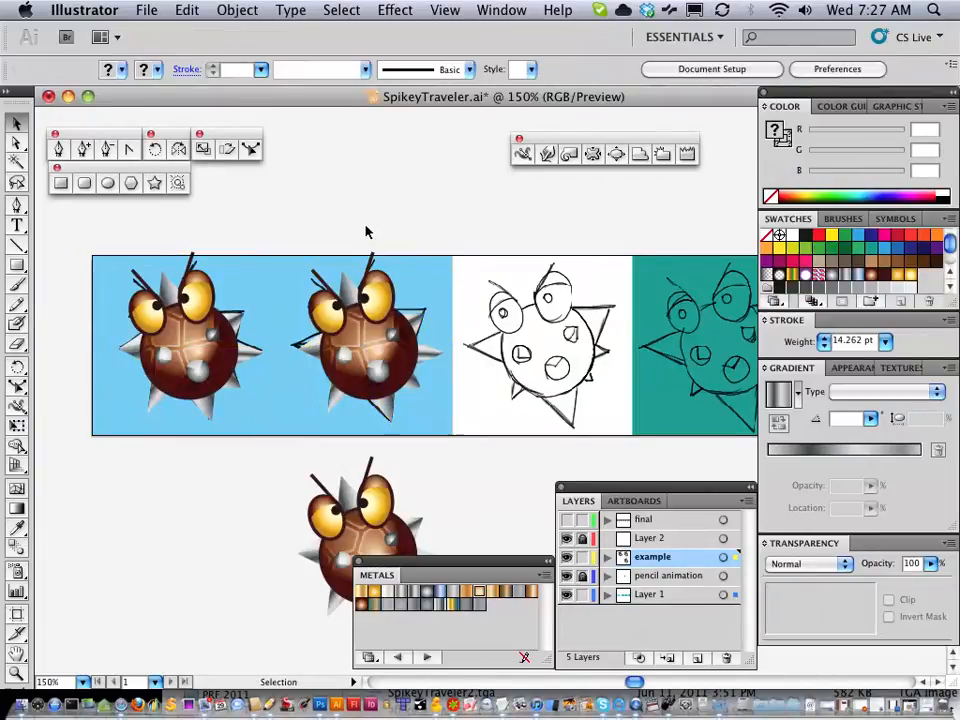
Recolour the second frame's background square purple by setting its green value to 124
click(433, 281)
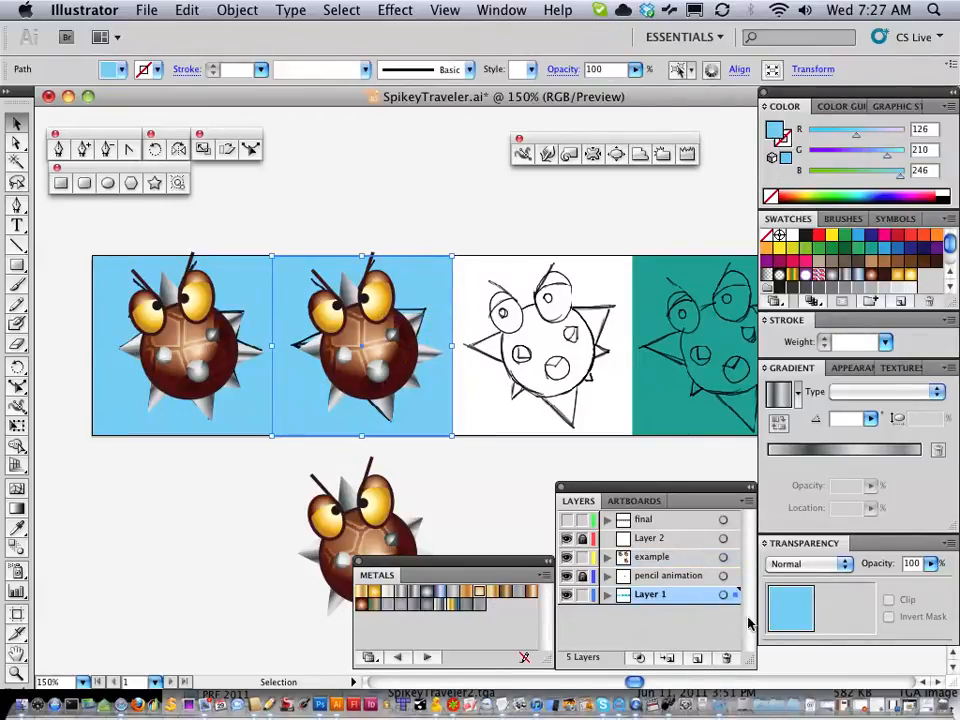
click(855, 154)
click(360, 216)
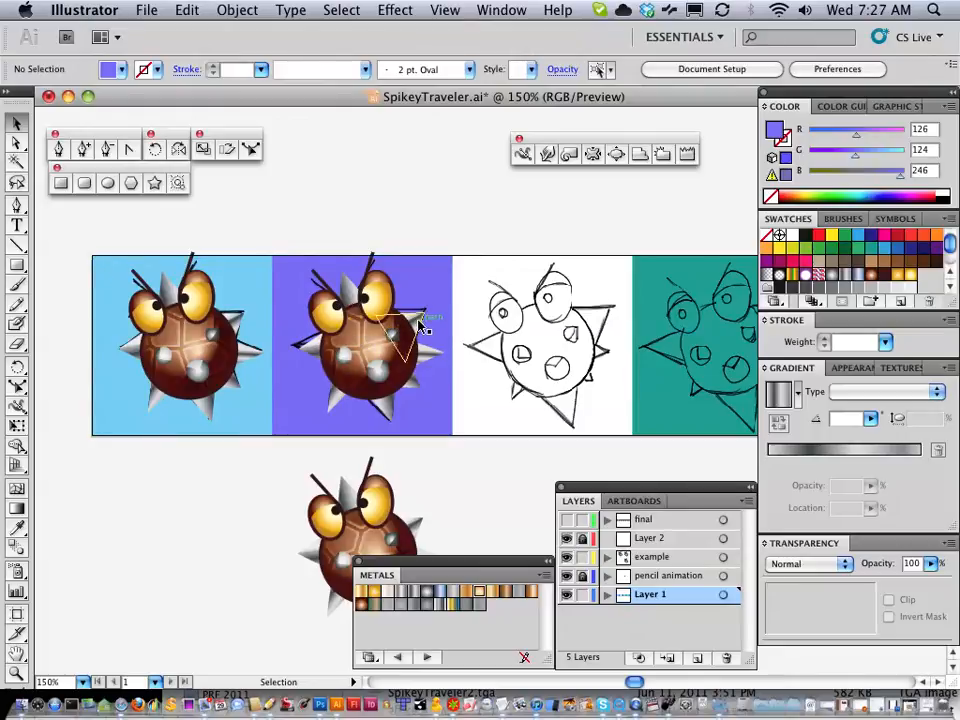
Move the second character's upper-right spike with its shading shape outward to match the pencil outline
click(421, 327)
shift+click(419, 322)
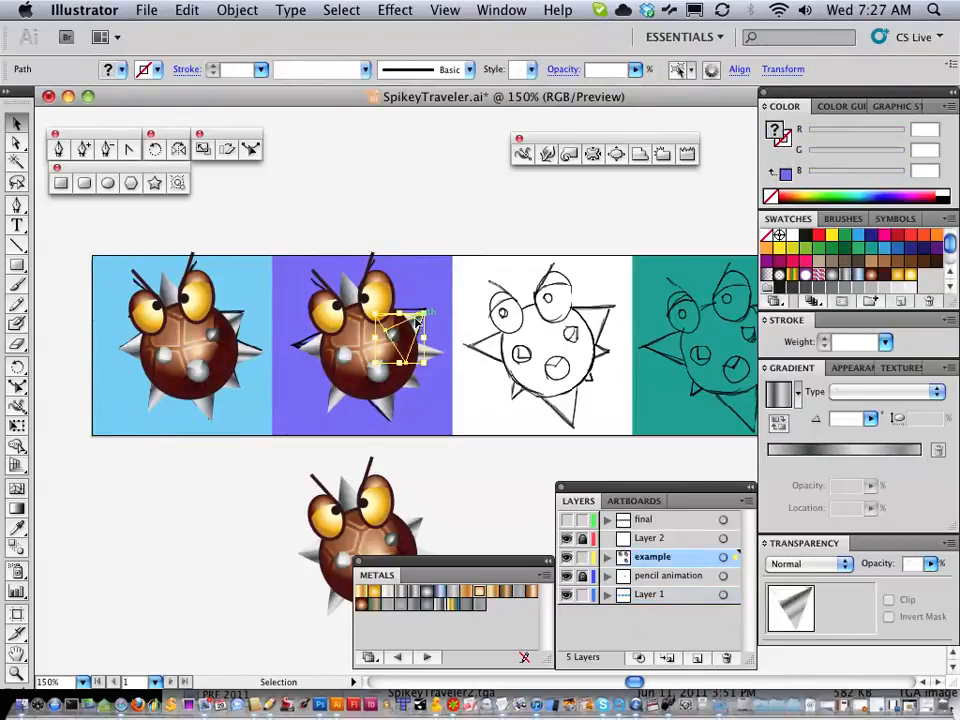
drag(418, 328, 421, 323)
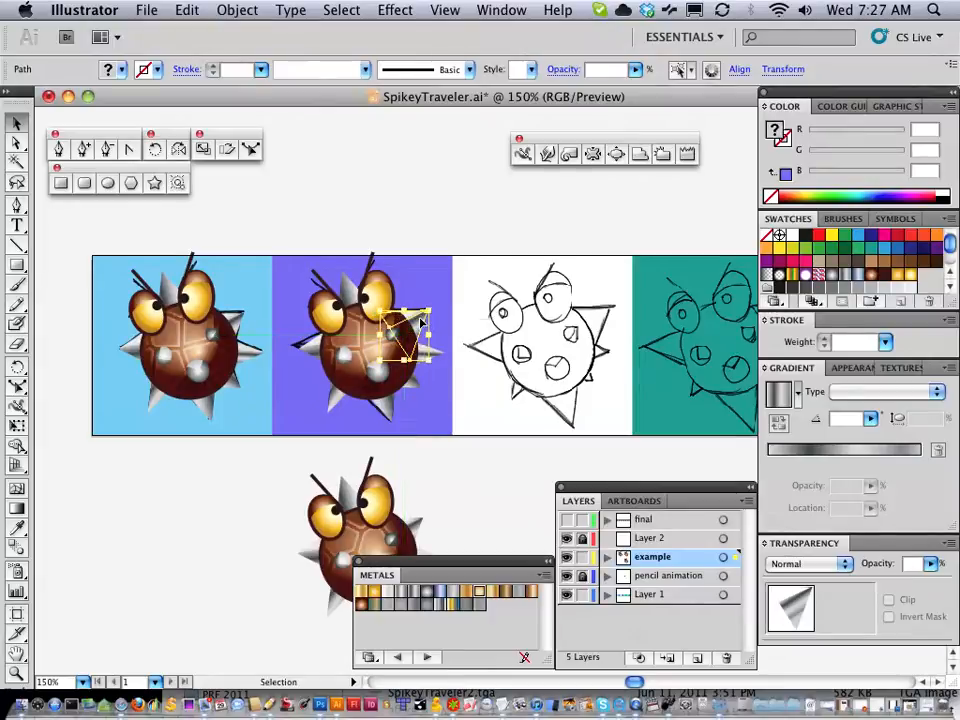
Turn off Smart Guides and move the second character's left spike with its shading shape outward onto the pencil outline
click(312, 352)
shift+click(311, 348)
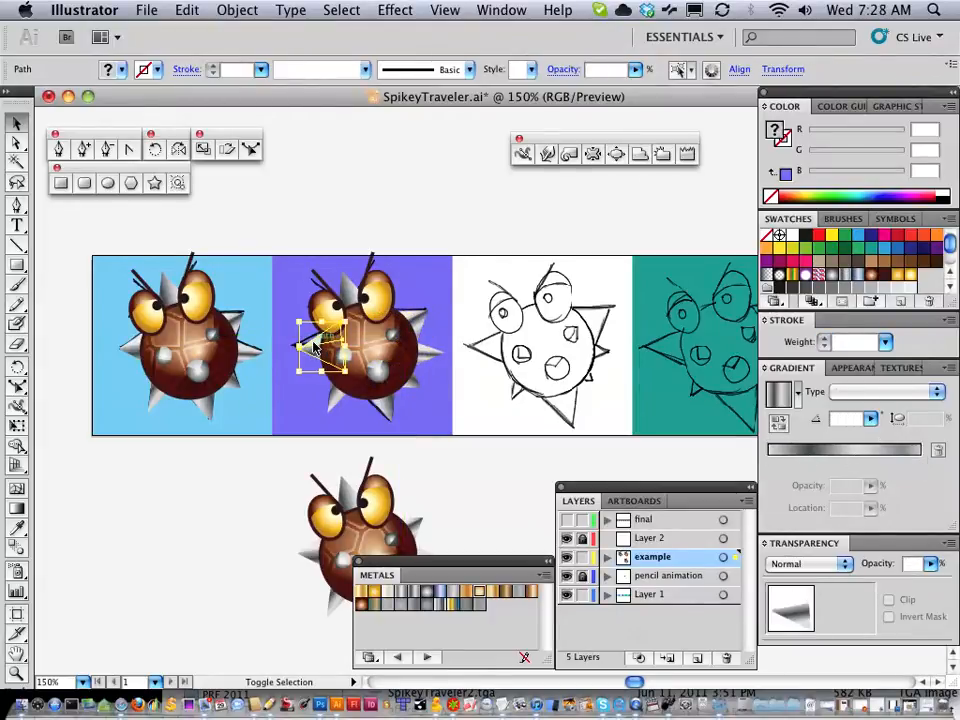
drag(311, 346, 305, 346)
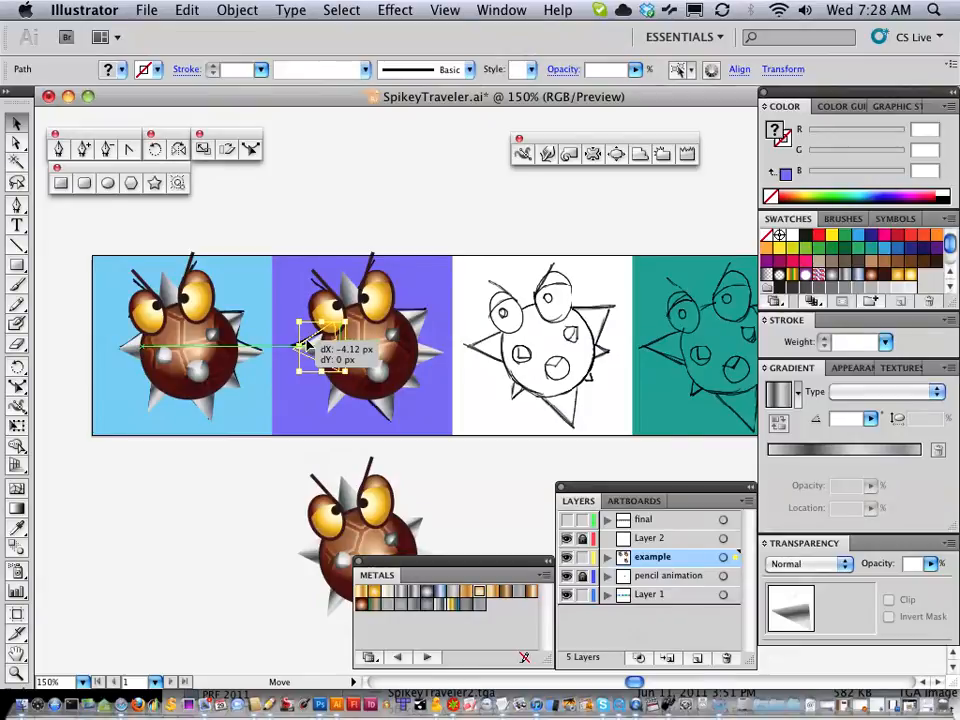
drag(303, 346, 305, 345)
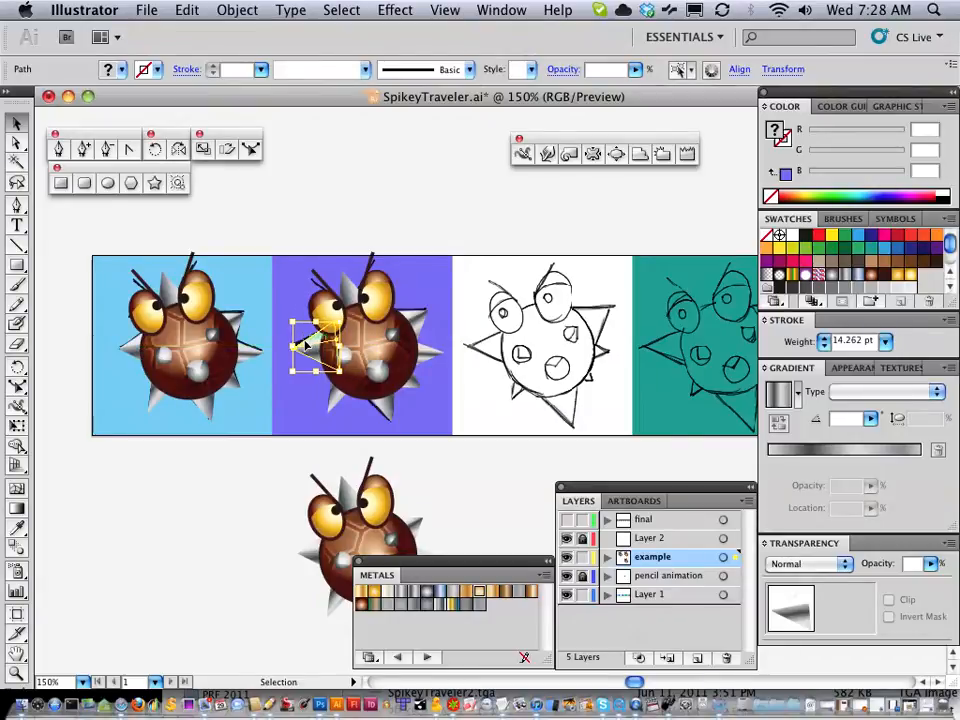
key(super+z)
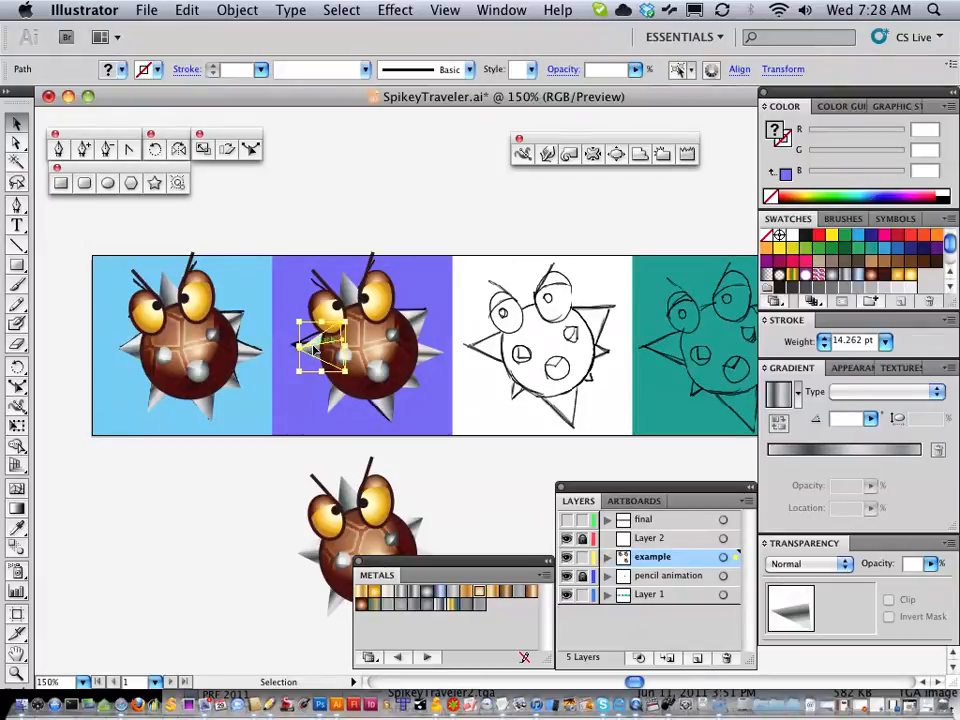
drag(311, 349, 307, 344)
click(443, 10)
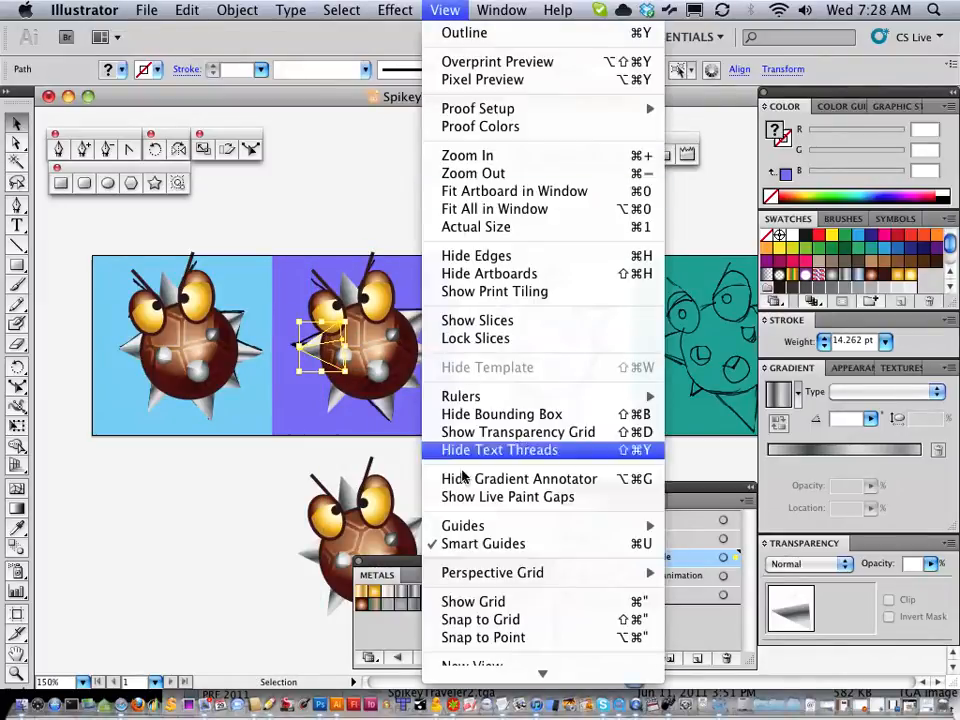
click(467, 544)
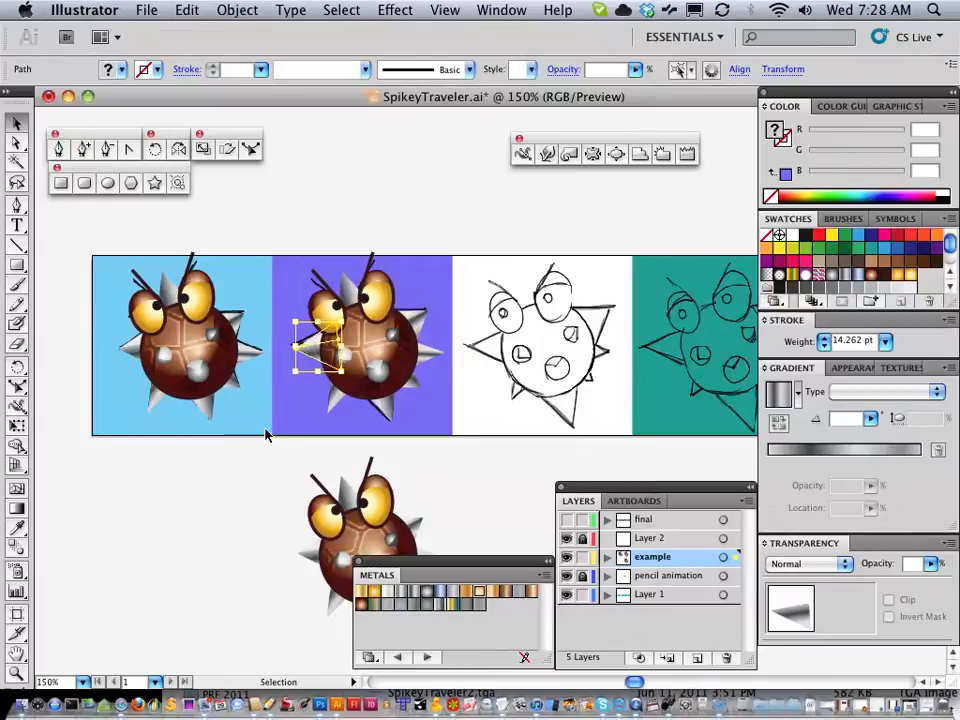
Turn Smart Guides back on and copy the first frame's character with its blue square straight across into the third frame
click(234, 474)
drag(82, 245, 266, 454)
click(445, 10)
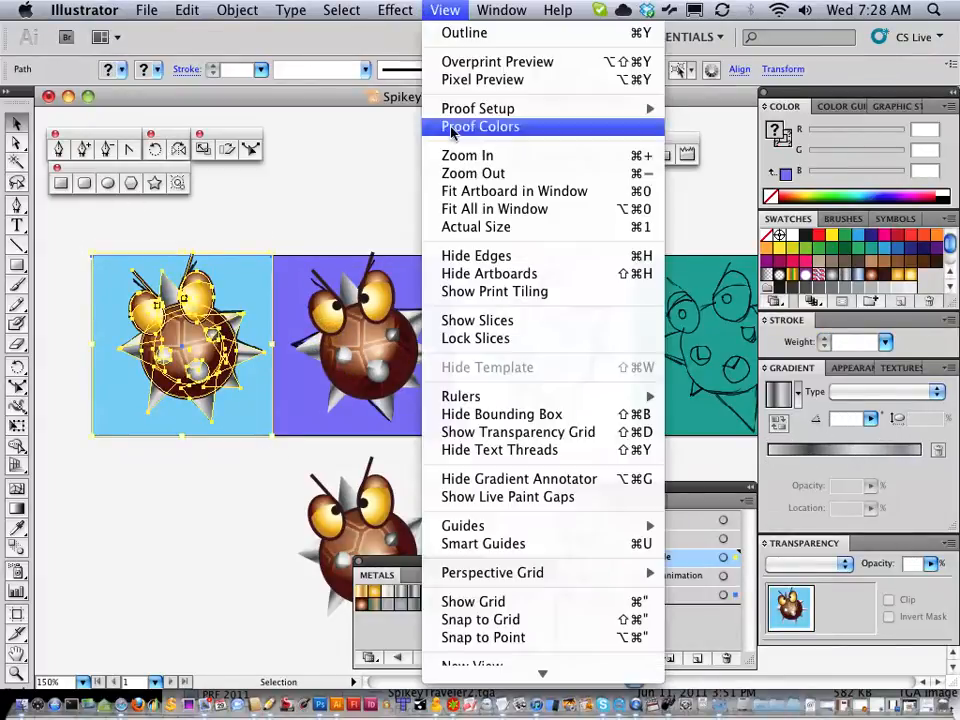
click(455, 542)
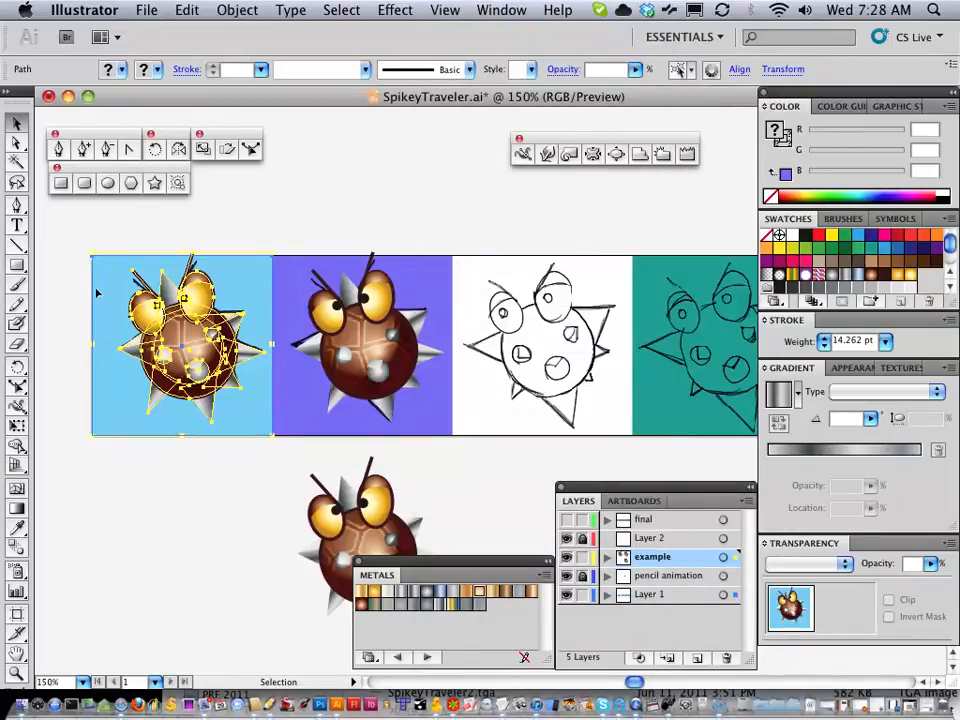
drag(93, 297, 453, 302)
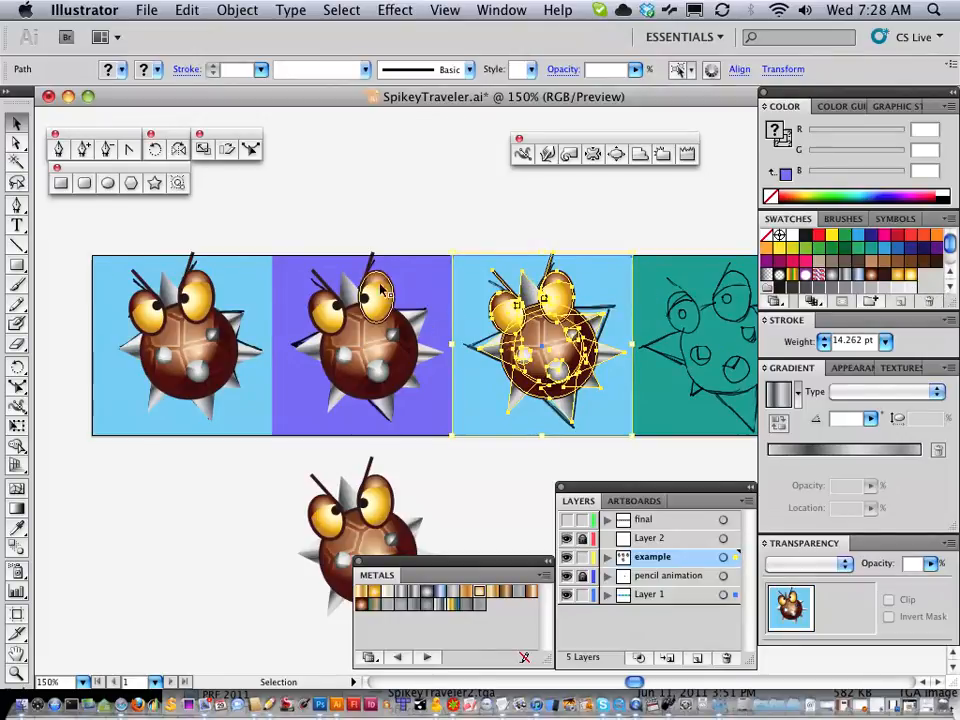
key(space)
drag(460, 225, 345, 212)
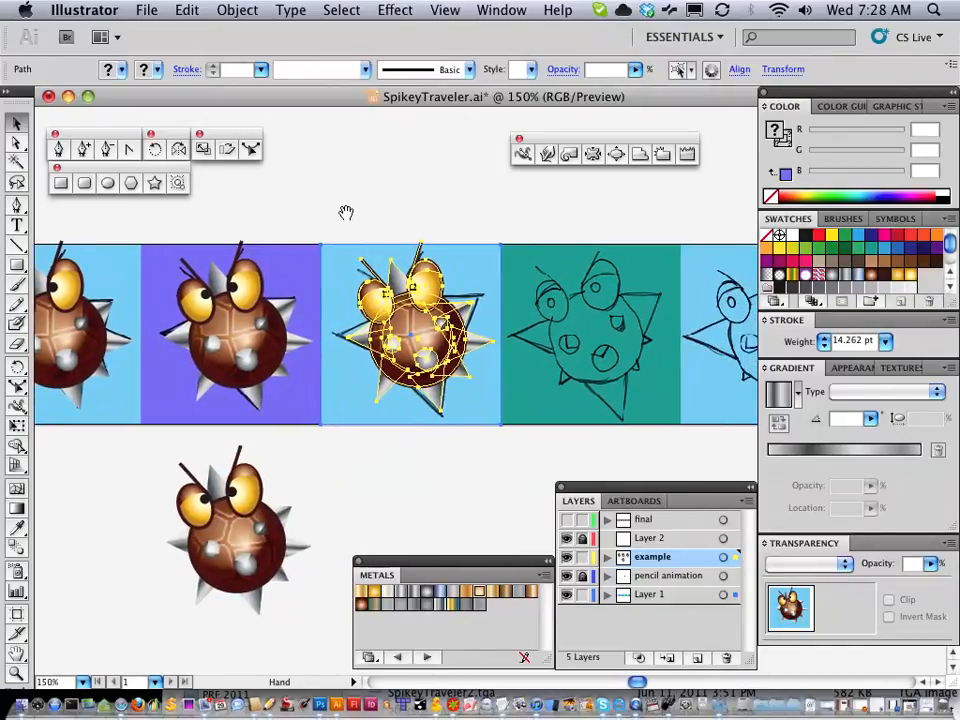
click(343, 228)
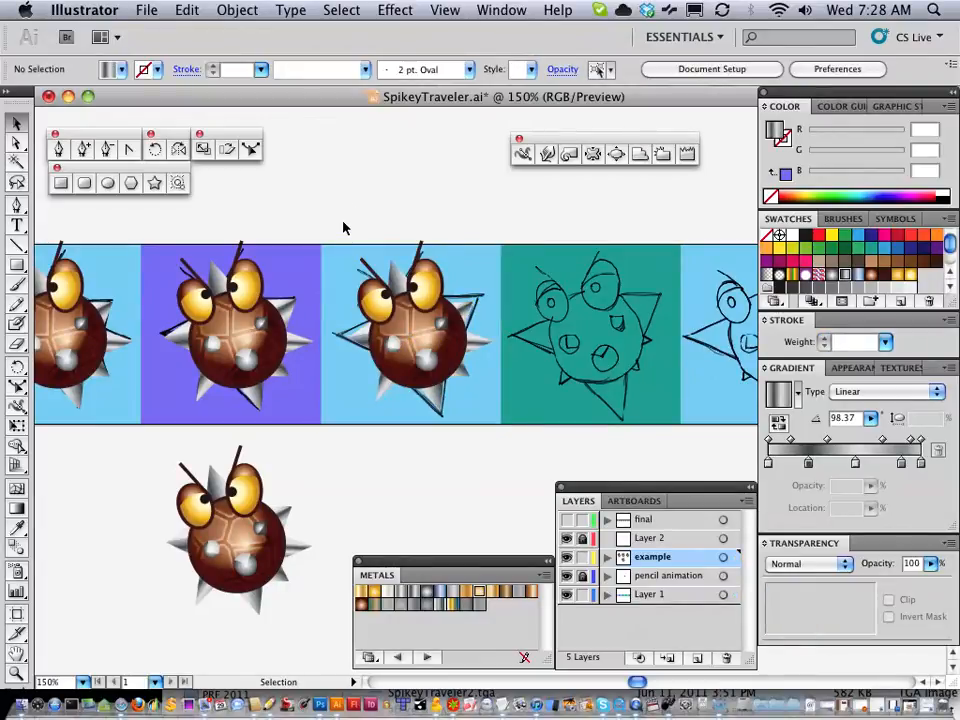
Move the third character's left spike and its shading shape outward toward the pencil outline, with Smart Guides turned off
click(362, 330)
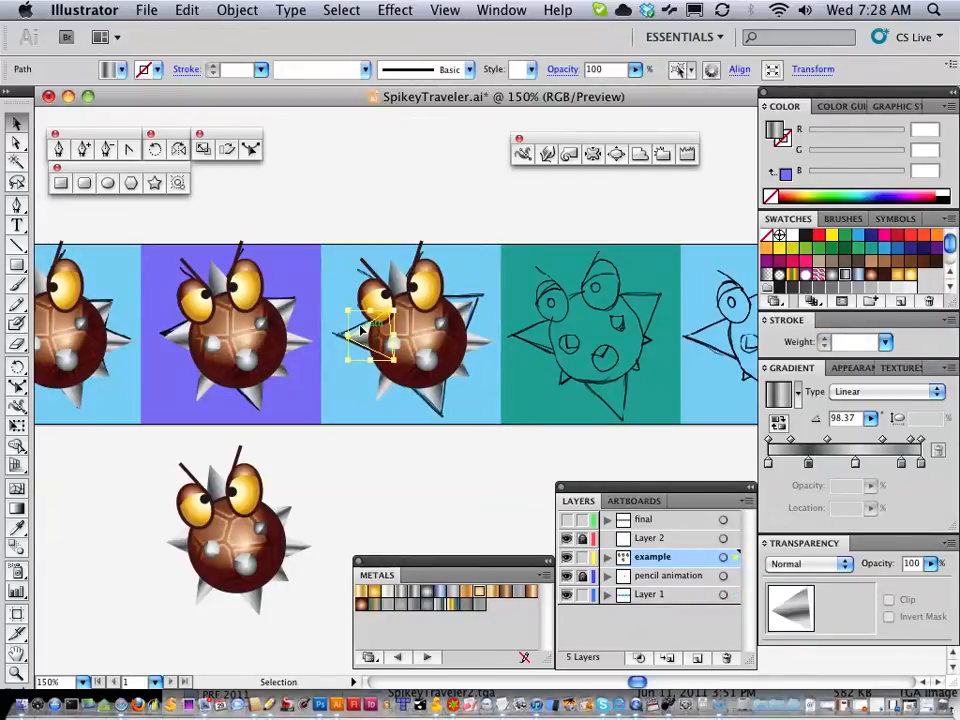
shift+click(365, 338)
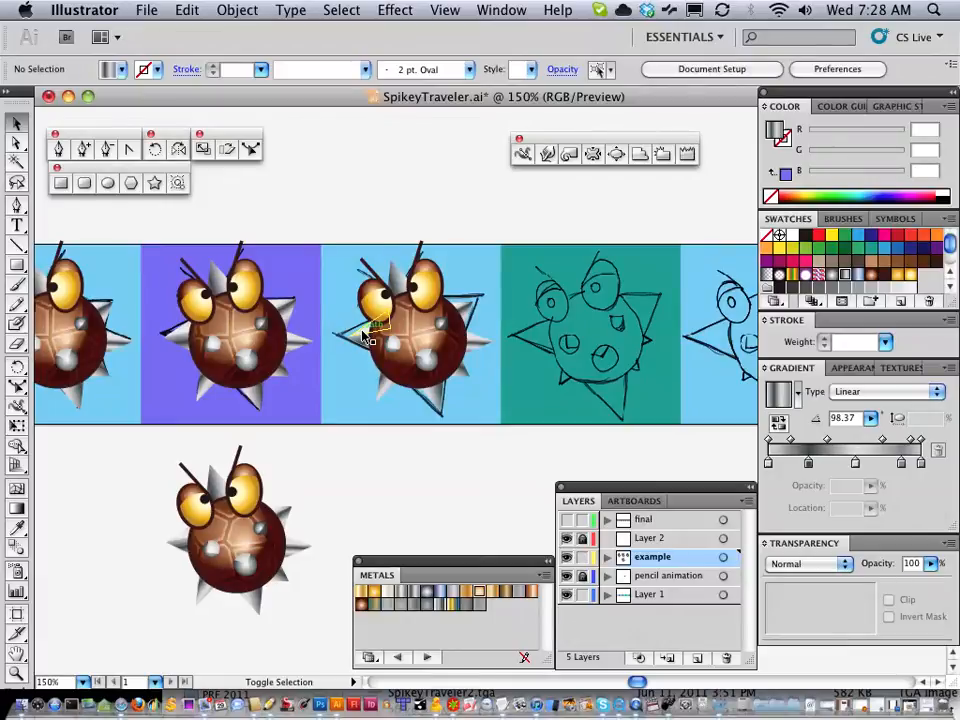
shift+click(365, 338)
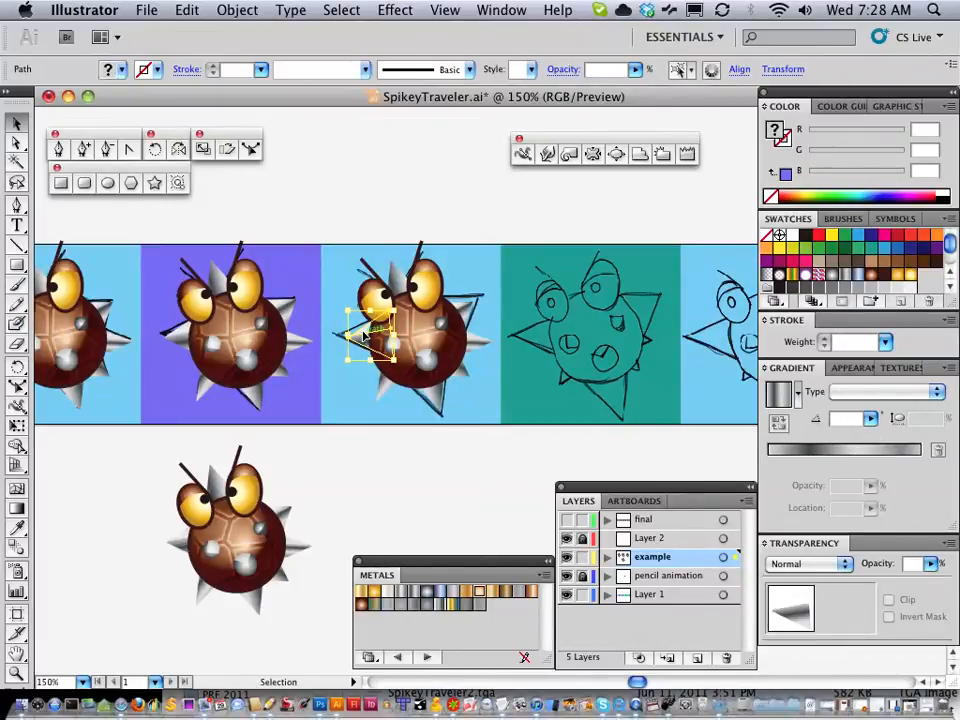
key(super+i)
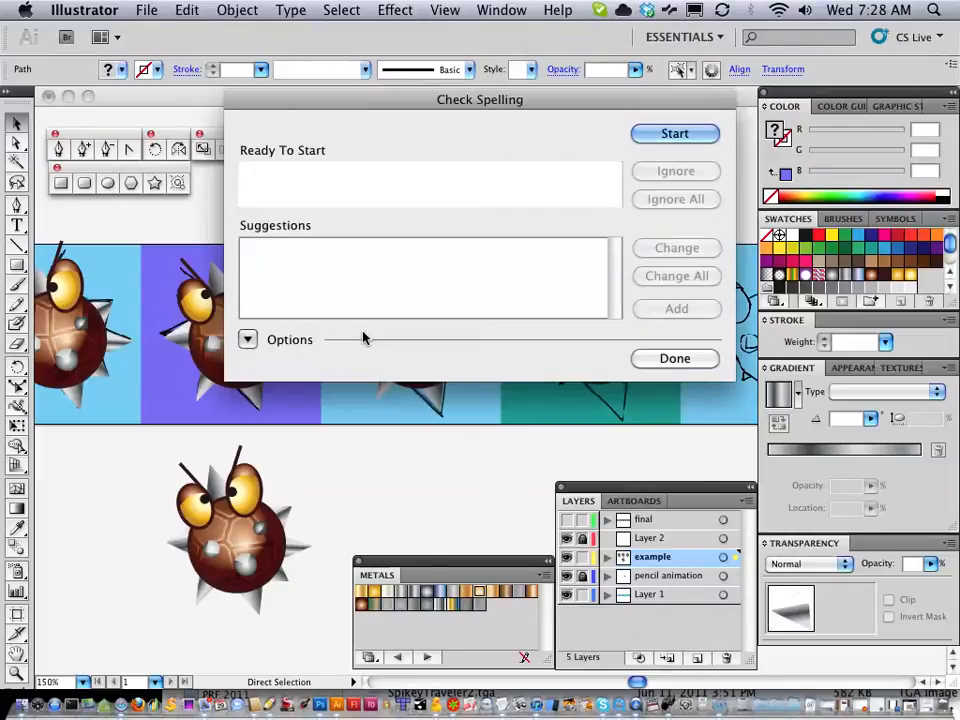
click(668, 360)
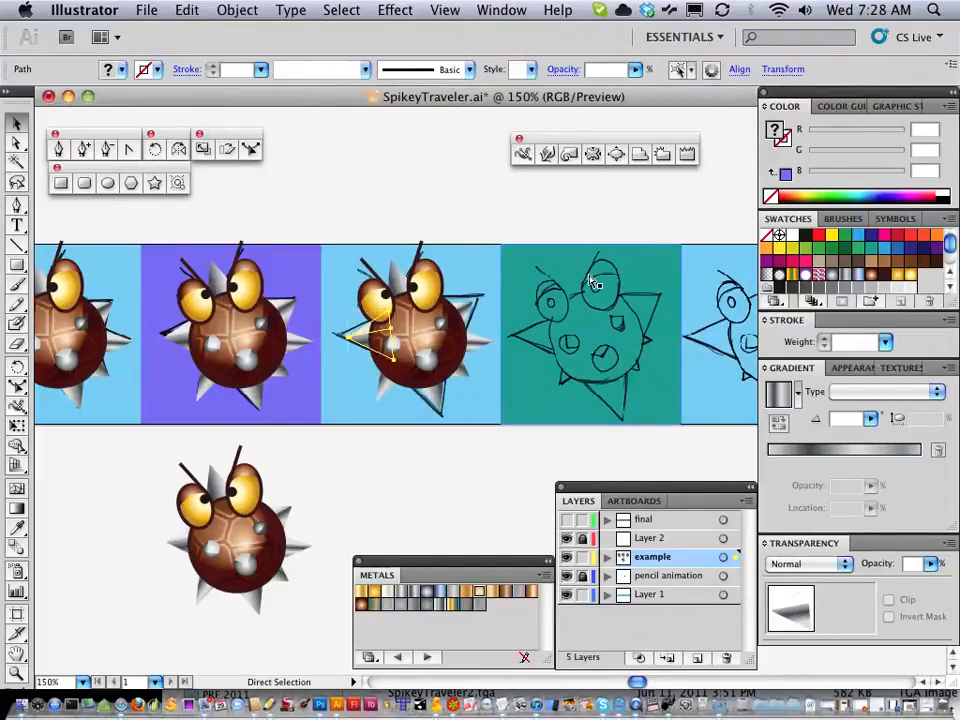
key(super+u)
drag(364, 340, 359, 340)
Move the third character's upper-right spike with its shading shape outward onto the sketched spike
click(466, 316)
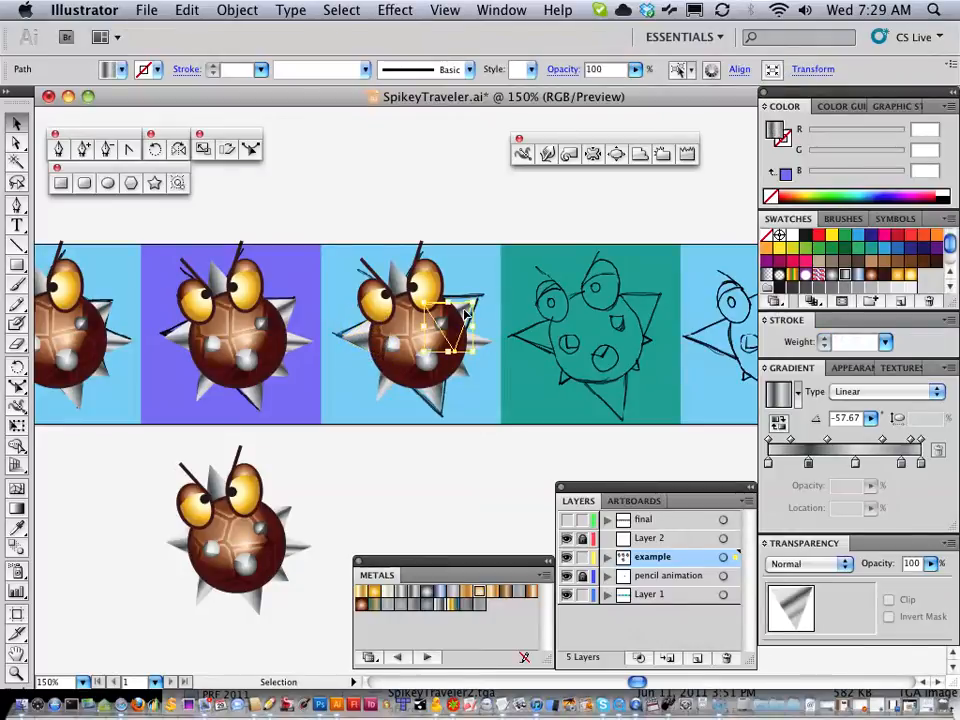
shift+click(466, 316)
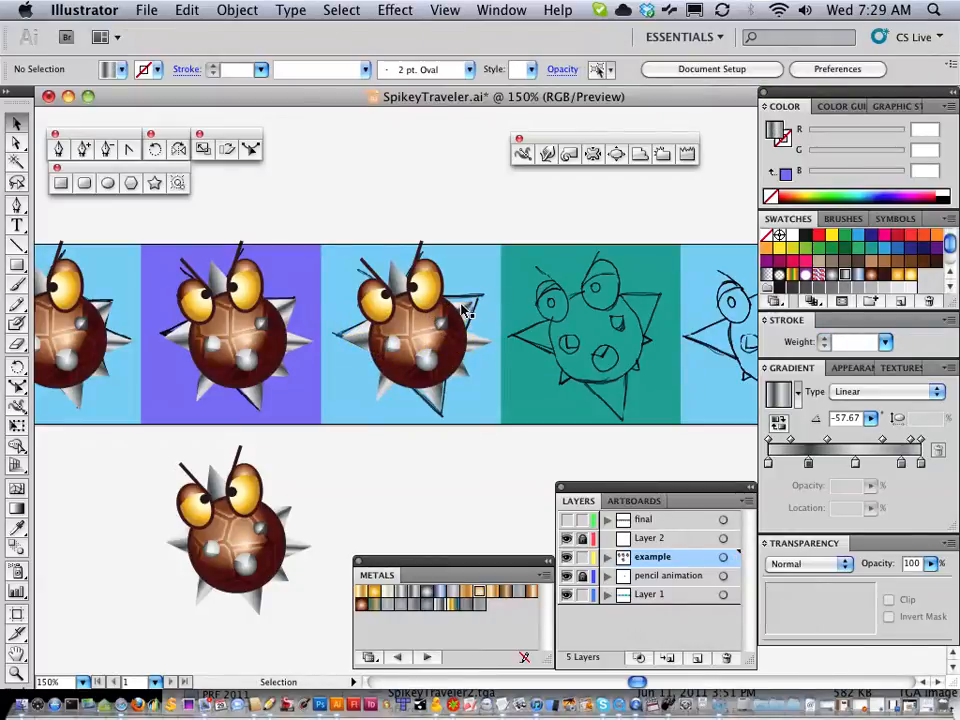
shift+click(470, 320)
shift+click(466, 316)
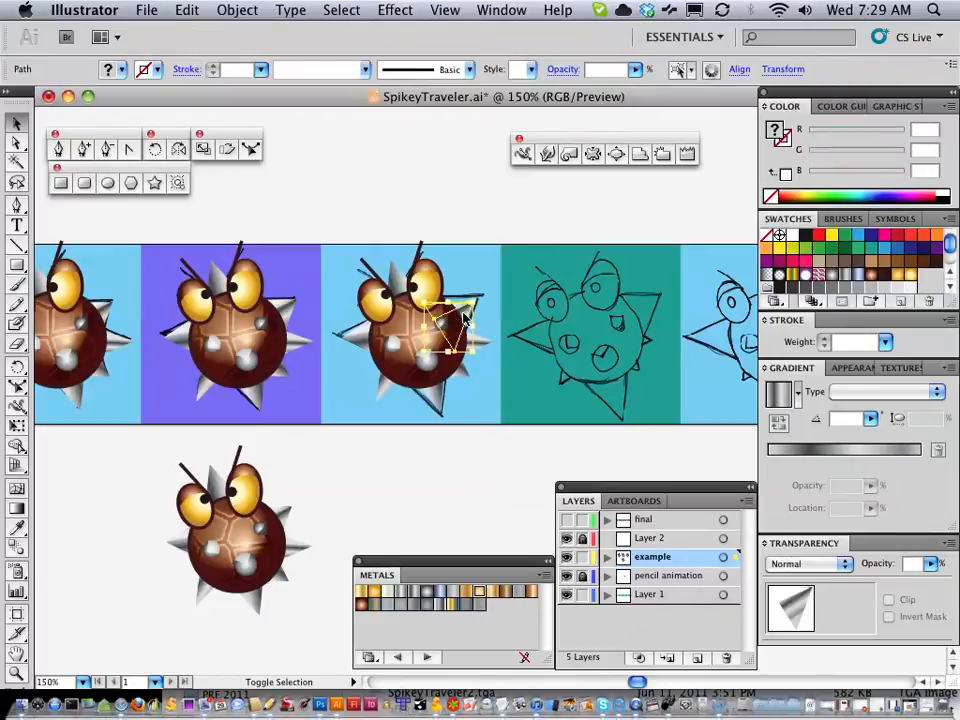
drag(470, 312, 475, 308)
Move the third character's large lower spike slightly down to meet the tip of the sketched spike
drag(436, 393, 437, 400)
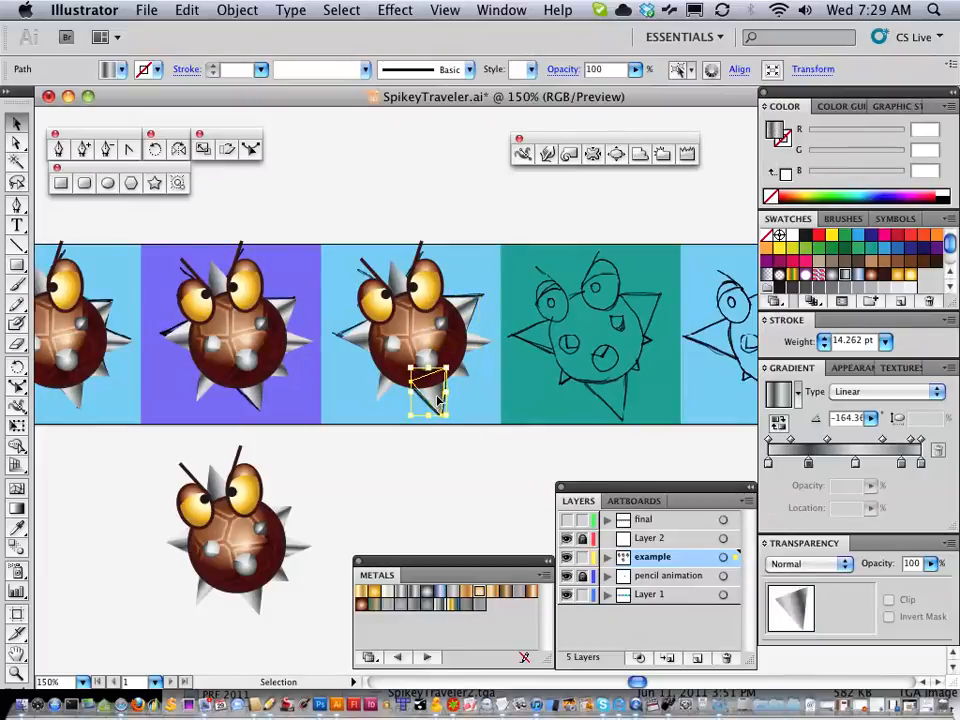
click(453, 489)
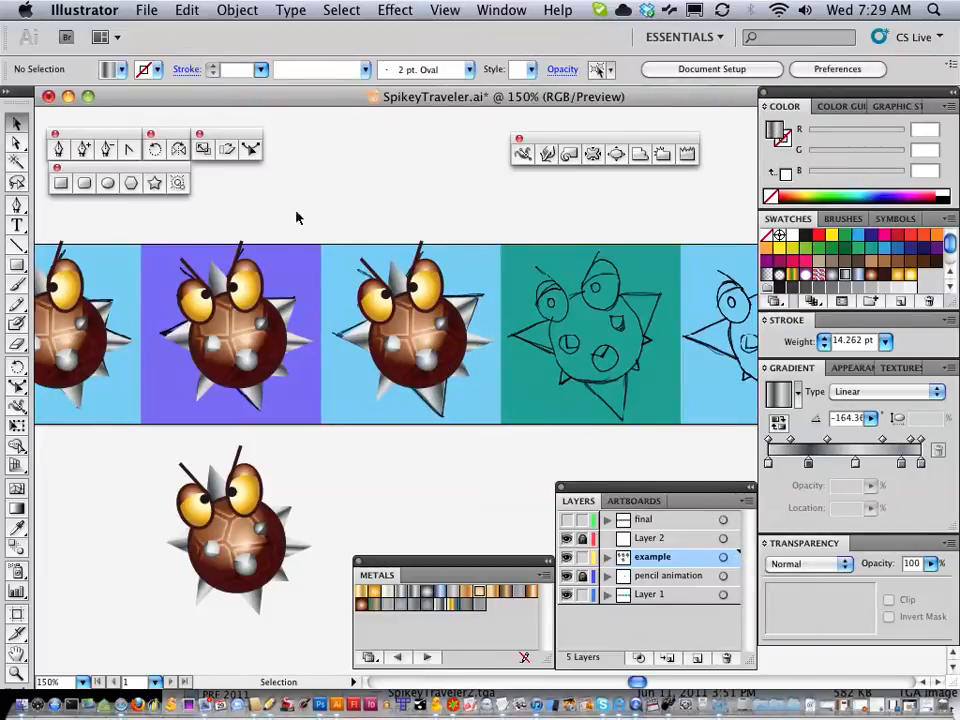
drag(214, 300, 366, 284)
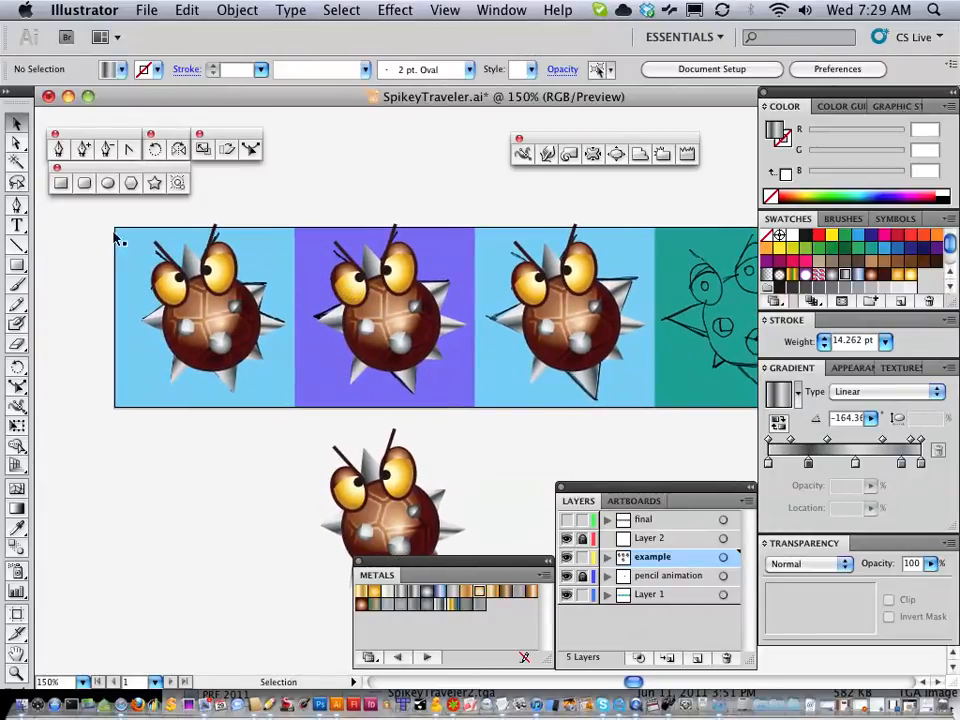
Turn Smart Guides back on and copy the first frame's character with its background square straight across into the fourth frame
click(446, 10)
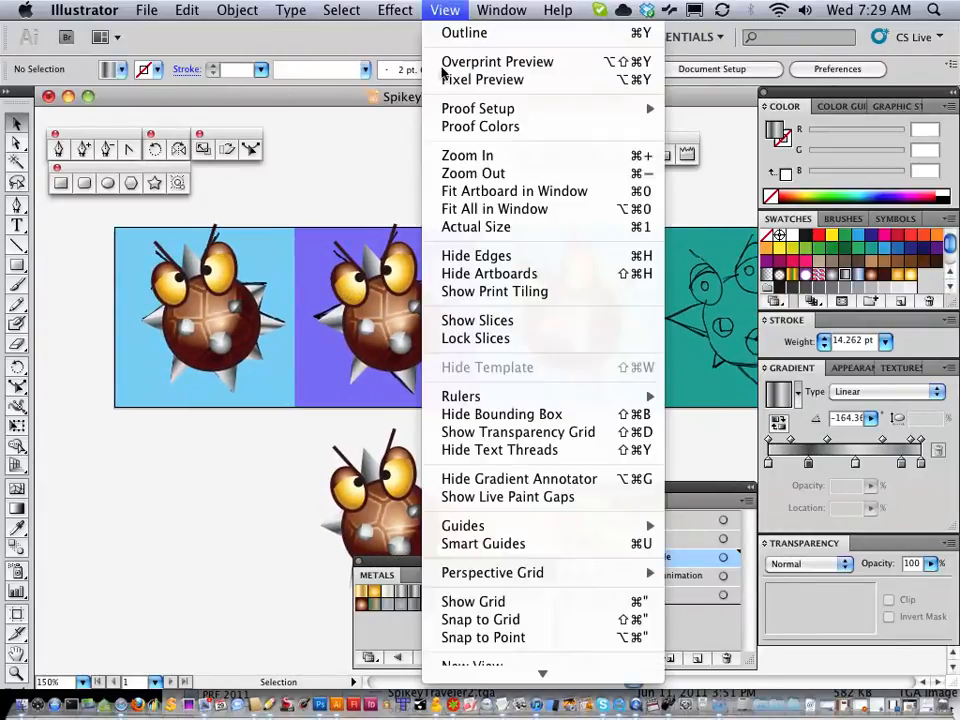
click(494, 546)
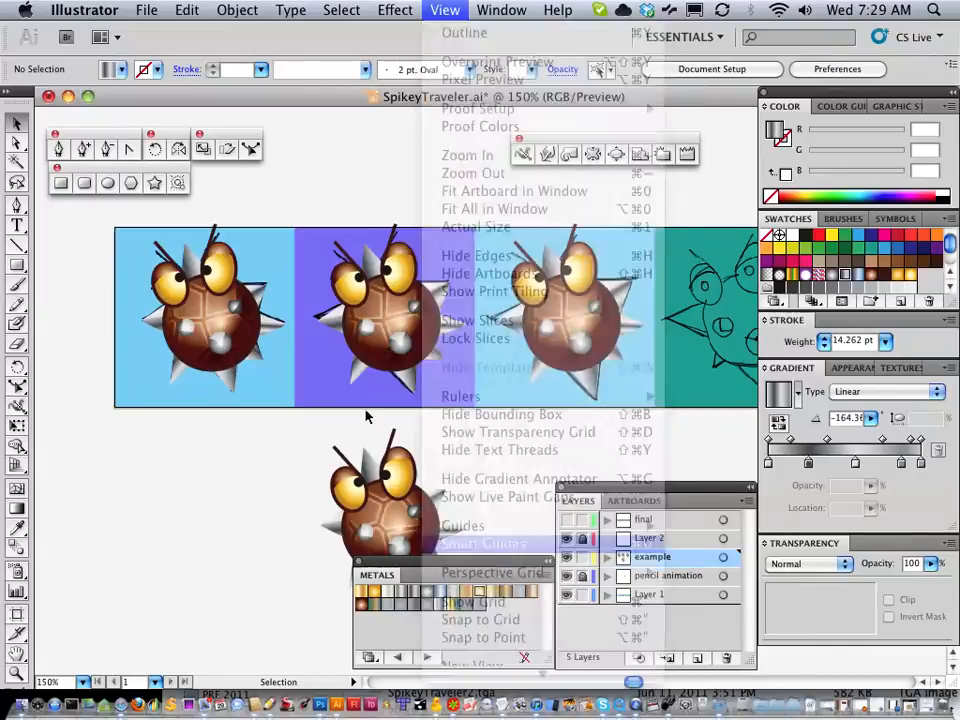
drag(97, 213, 278, 425)
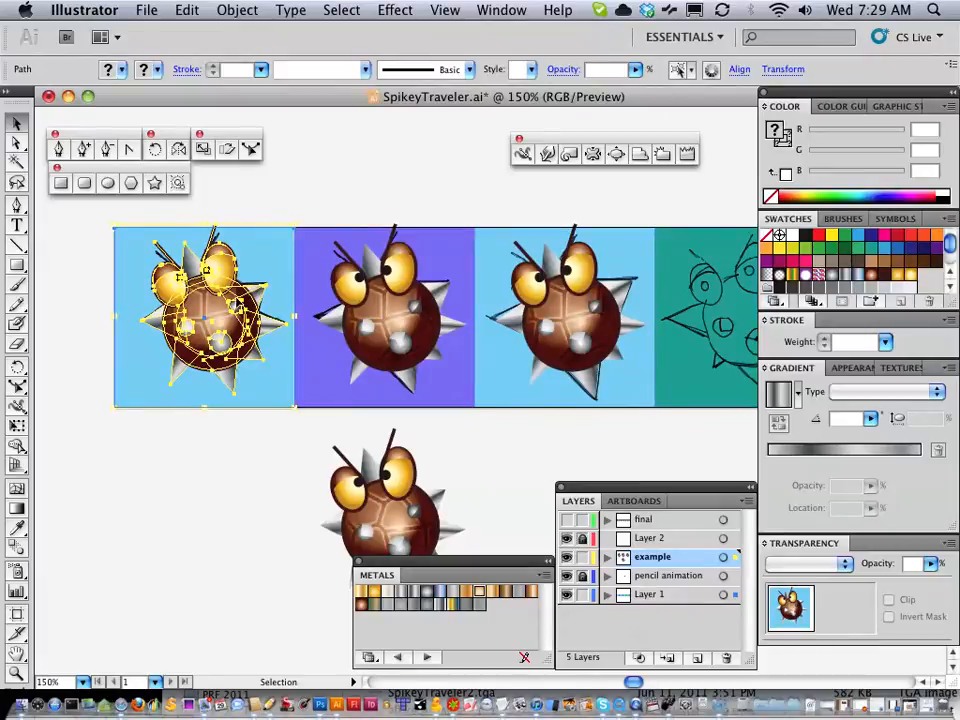
drag(117, 263, 398, 280)
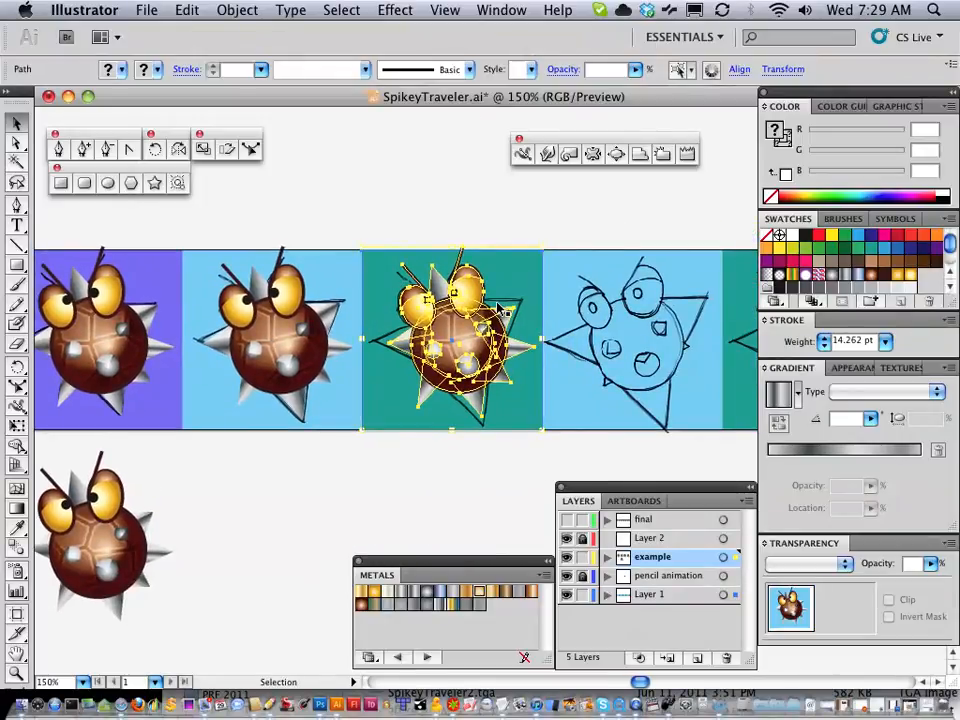
click(489, 225)
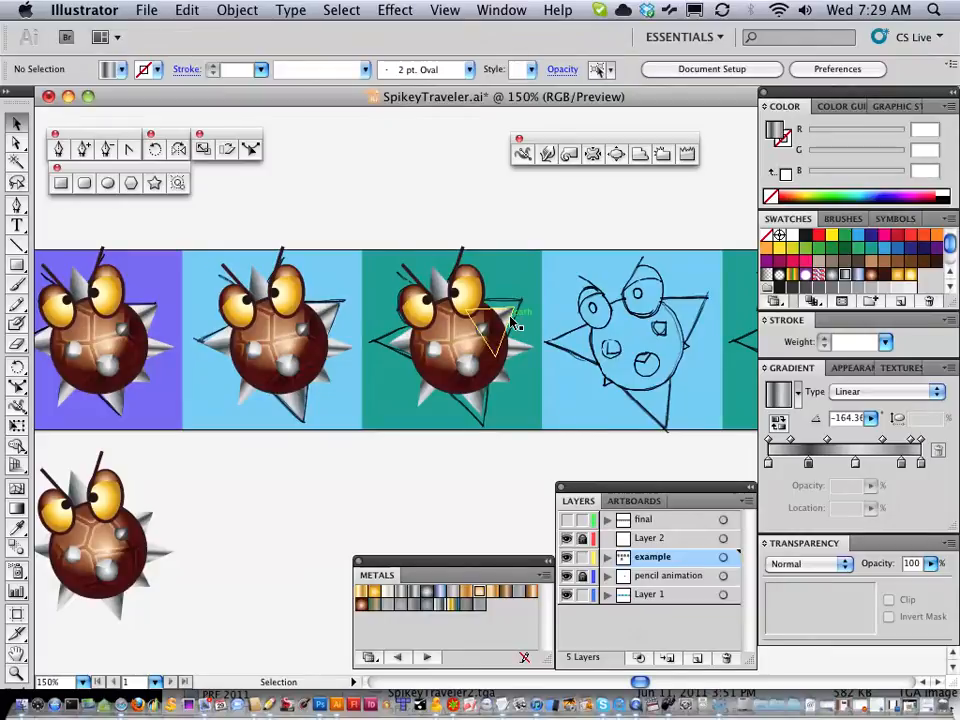
Show the final layer and hide the example layer, with the whole eight-frame strip in view
alt+super+click(406, 408)
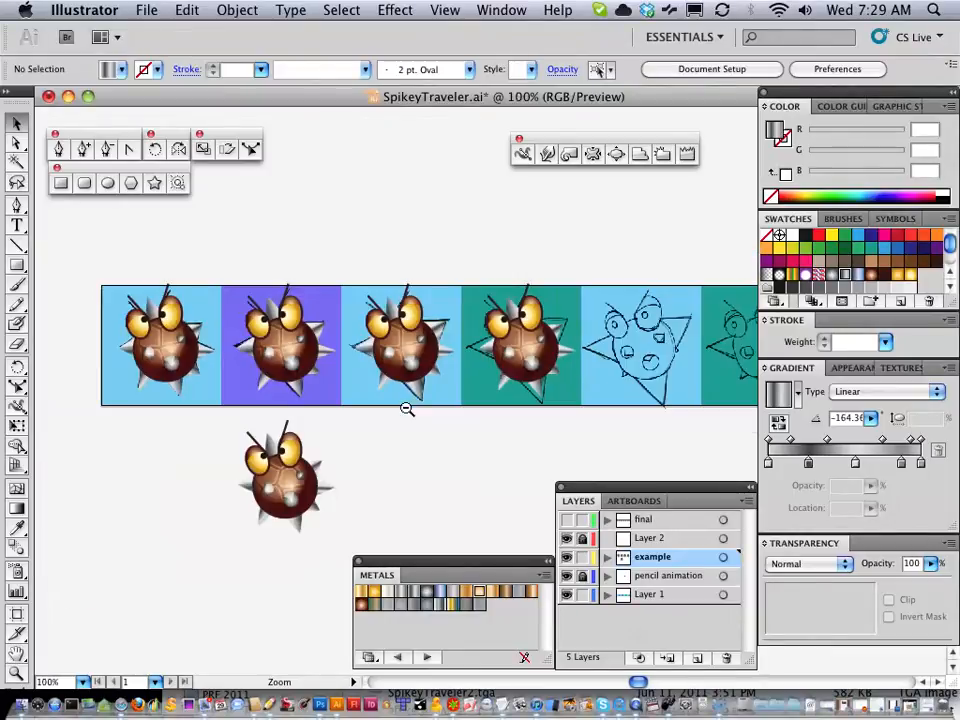
alt+super+click(511, 366)
drag(515, 369, 402, 325)
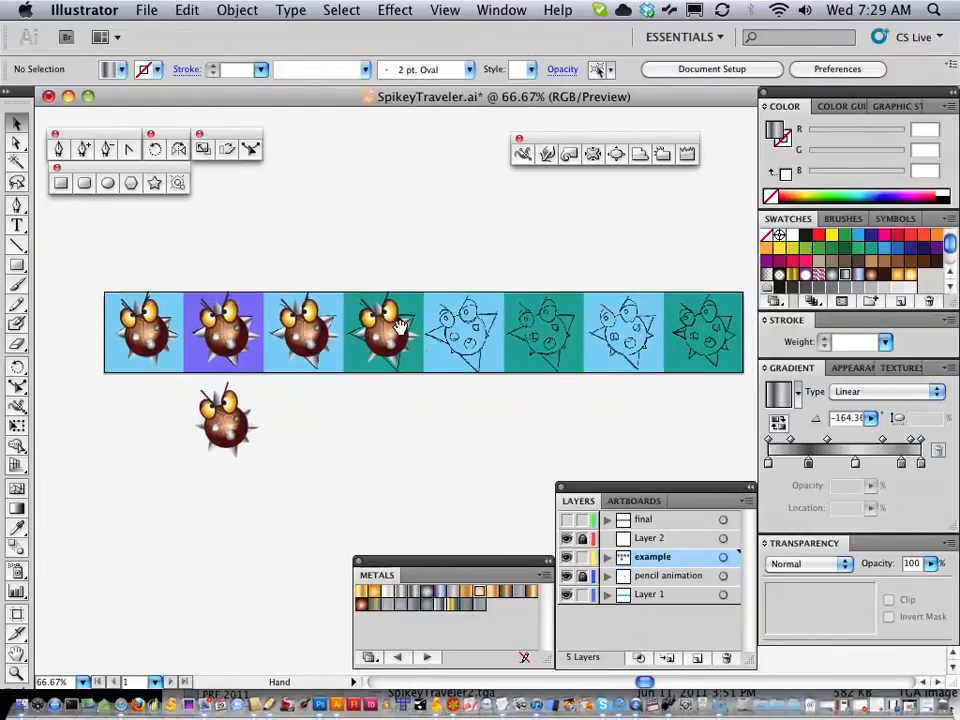
click(566, 519)
click(566, 556)
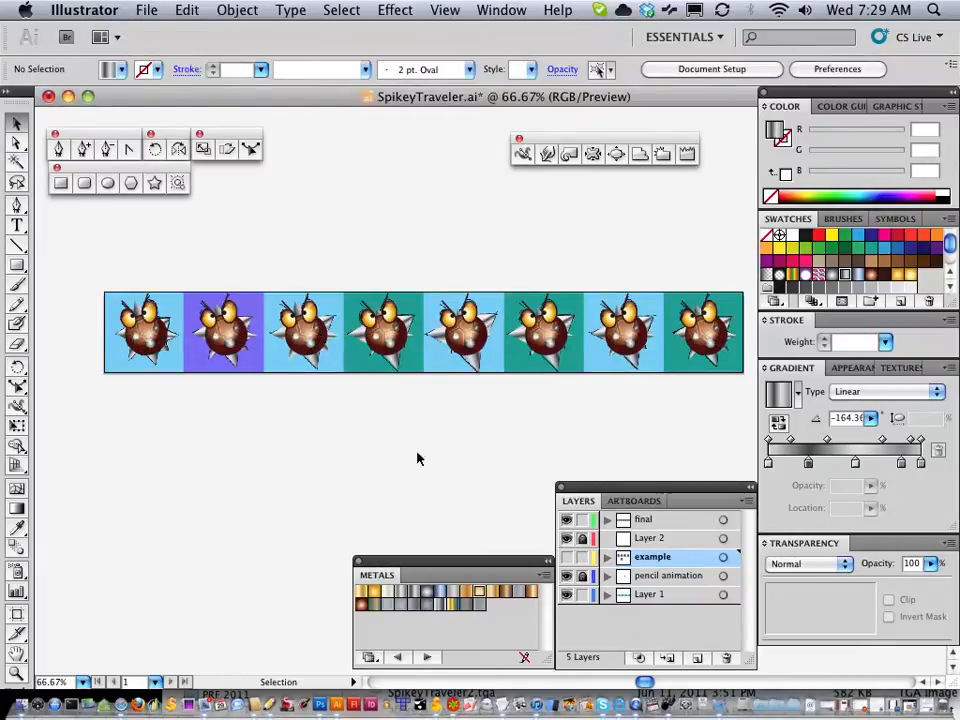
Hide the pencil animation layer and the coloured background squares on Layer 1
click(582, 575)
click(566, 575)
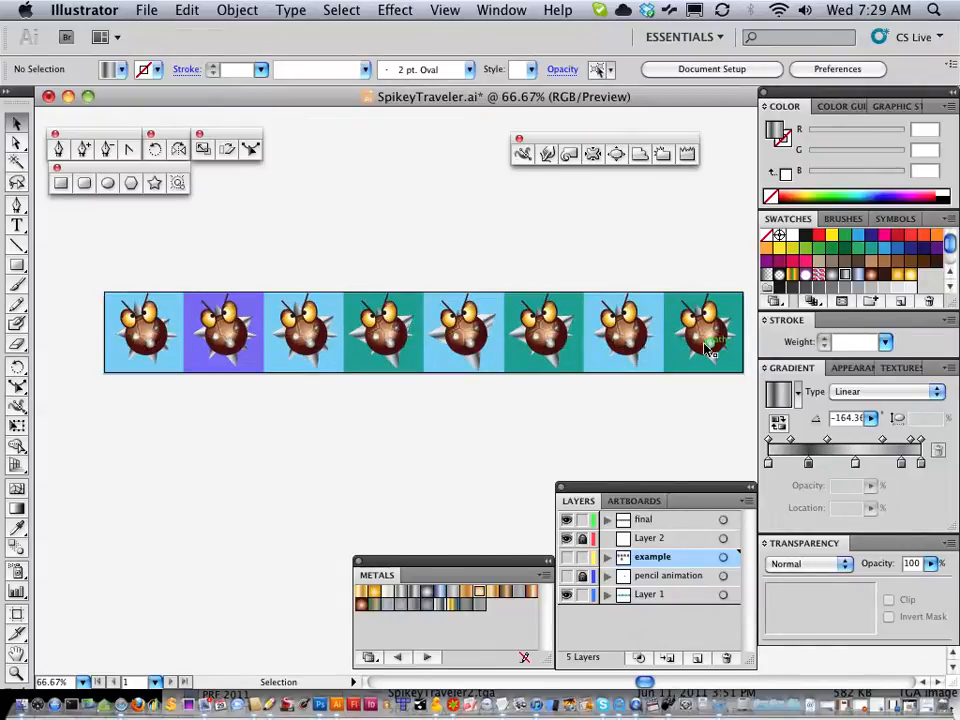
click(566, 595)
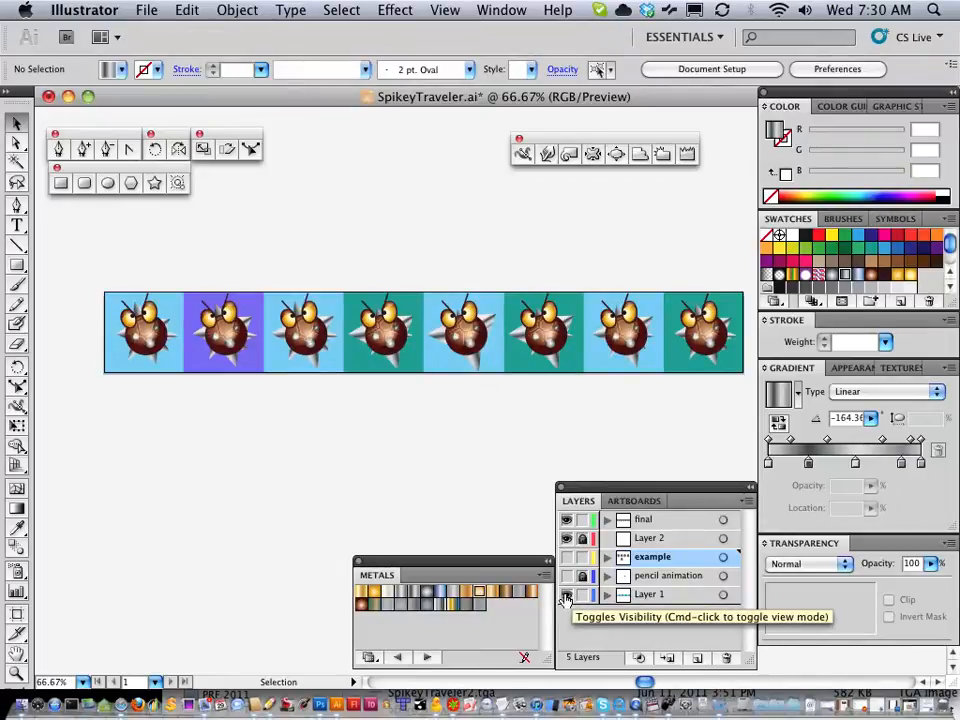
click(566, 595)
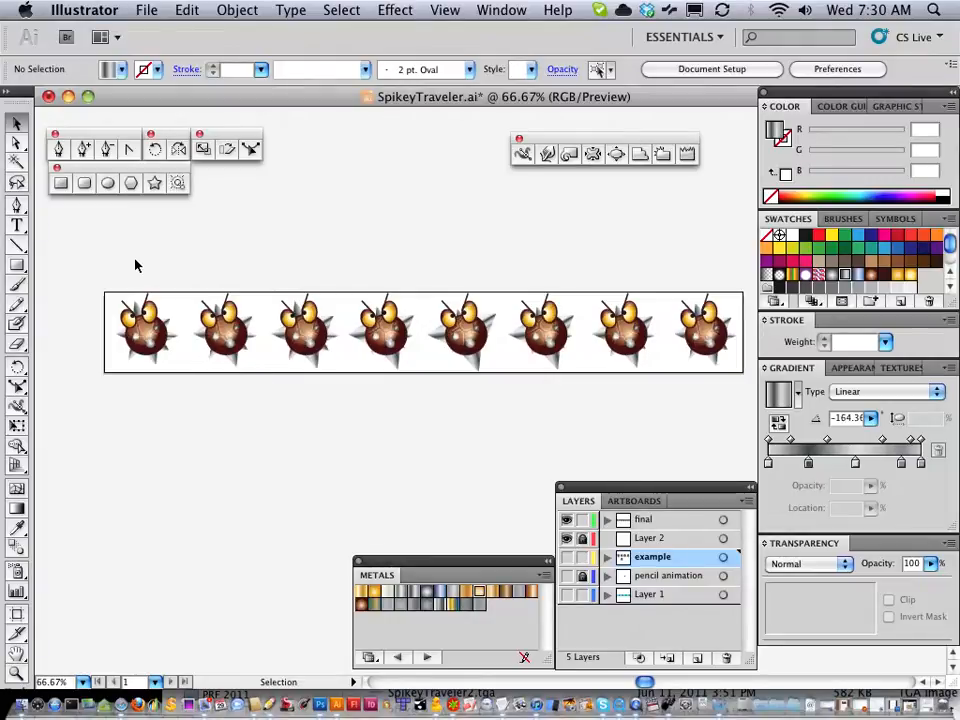
Set up a Save for Web & Devices export as PNG-24 with transparency and preview all the frames
click(146, 10)
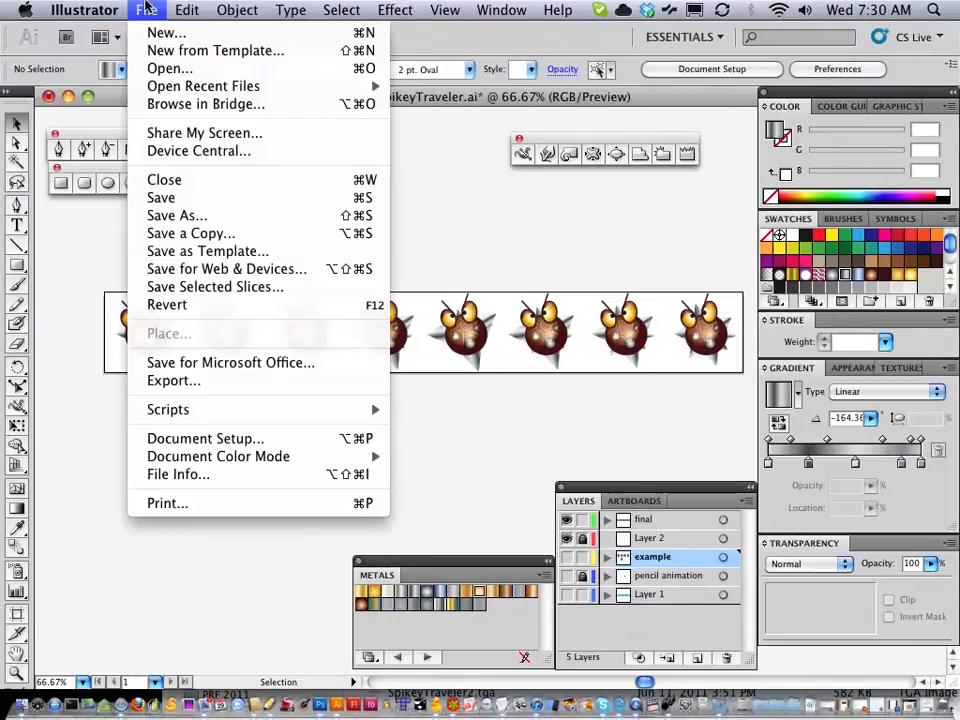
click(238, 277)
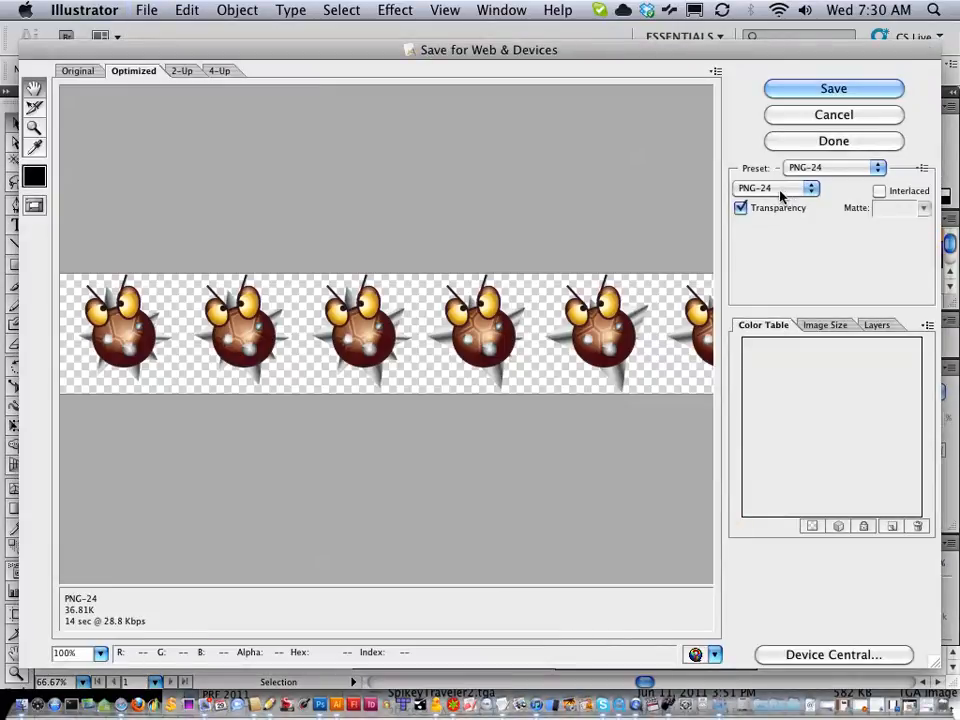
click(780, 191)
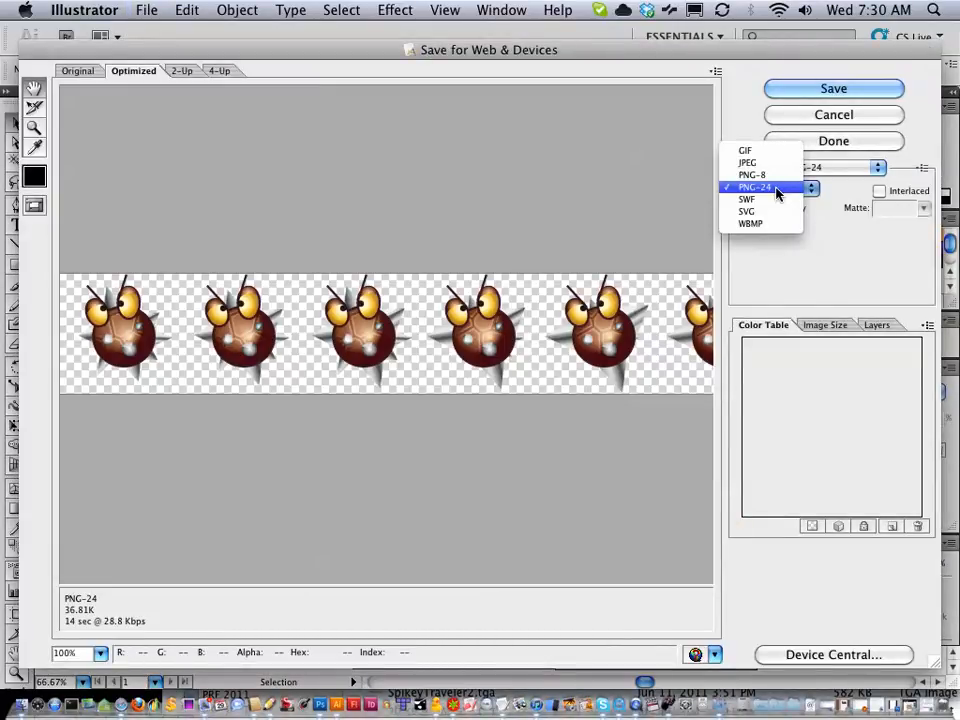
click(776, 191)
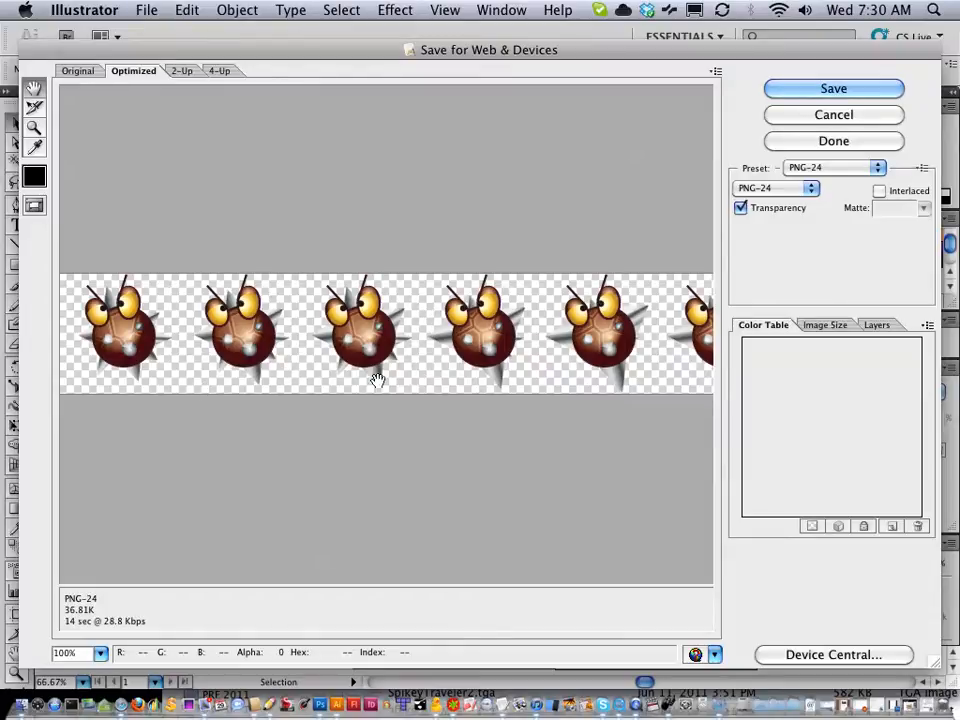
drag(246, 340, 181, 342)
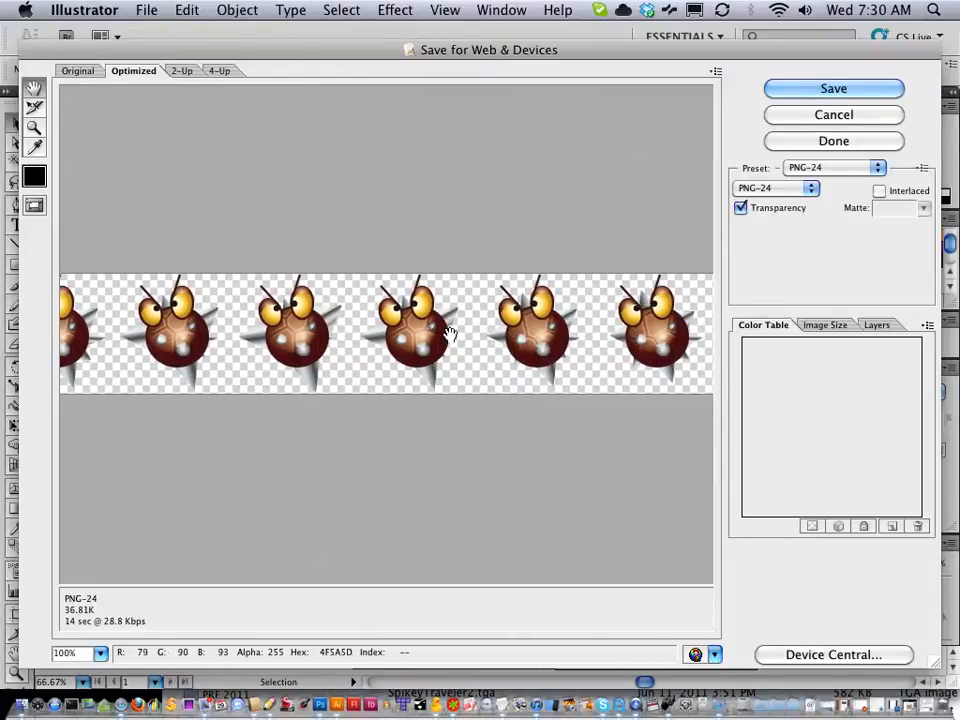
drag(450, 335, 256, 340)
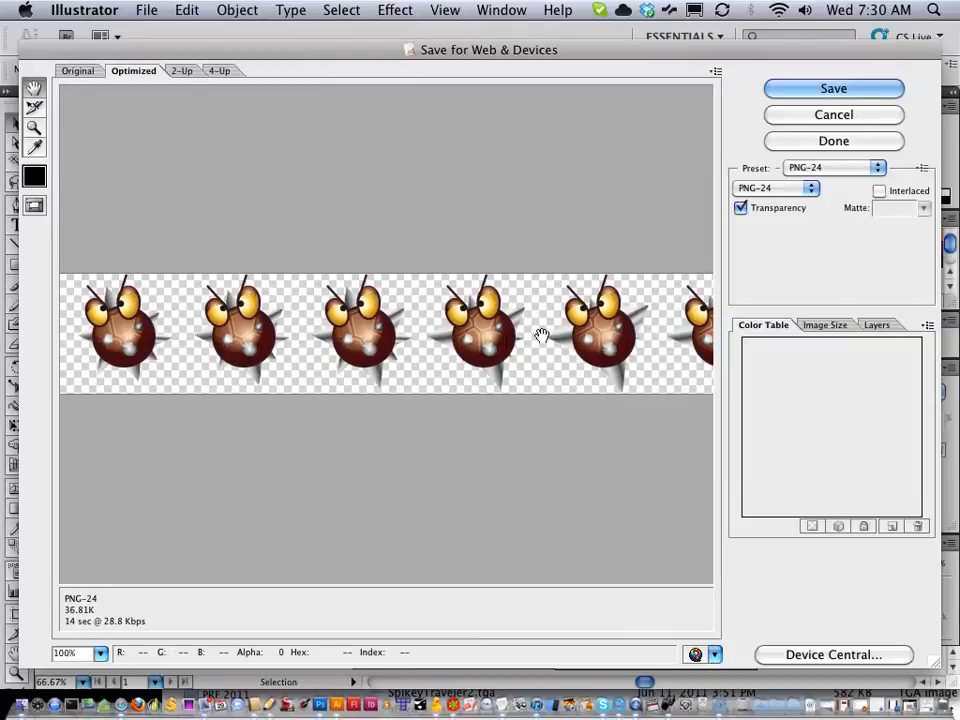
Save the optimized image as SpikeyTraveler.png in the SpikeyTraveler folder, replacing the existing file
click(805, 91)
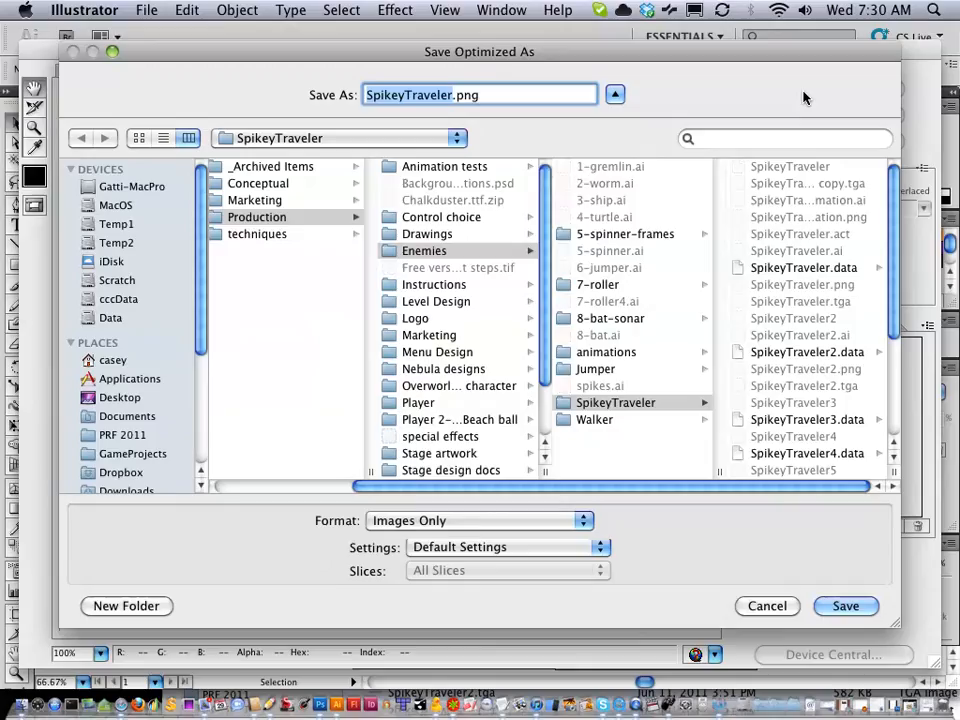
click(845, 606)
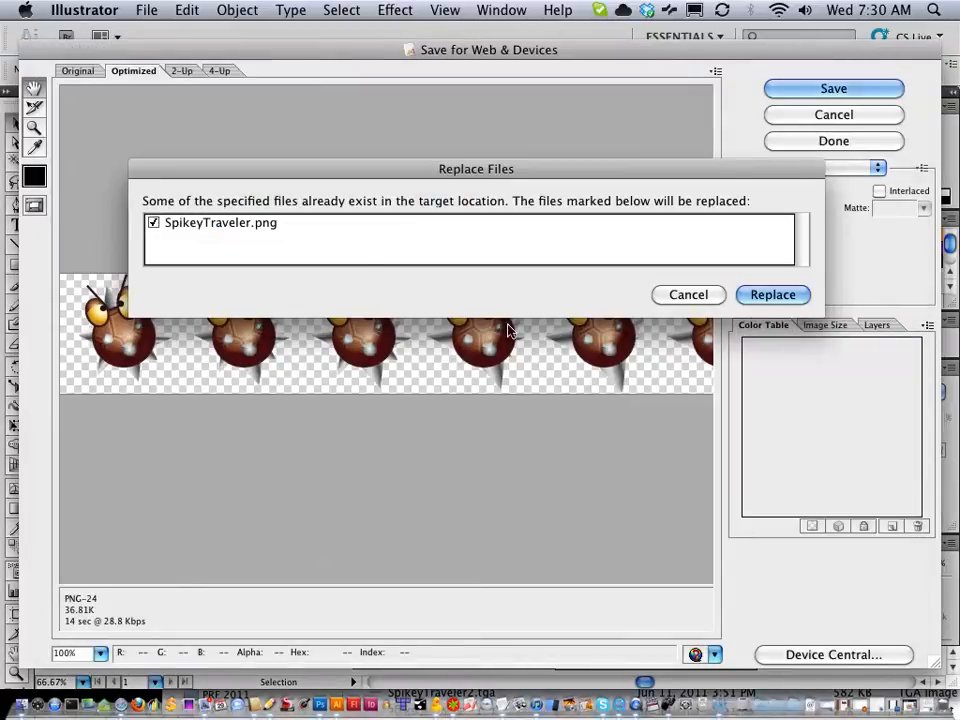
click(770, 295)
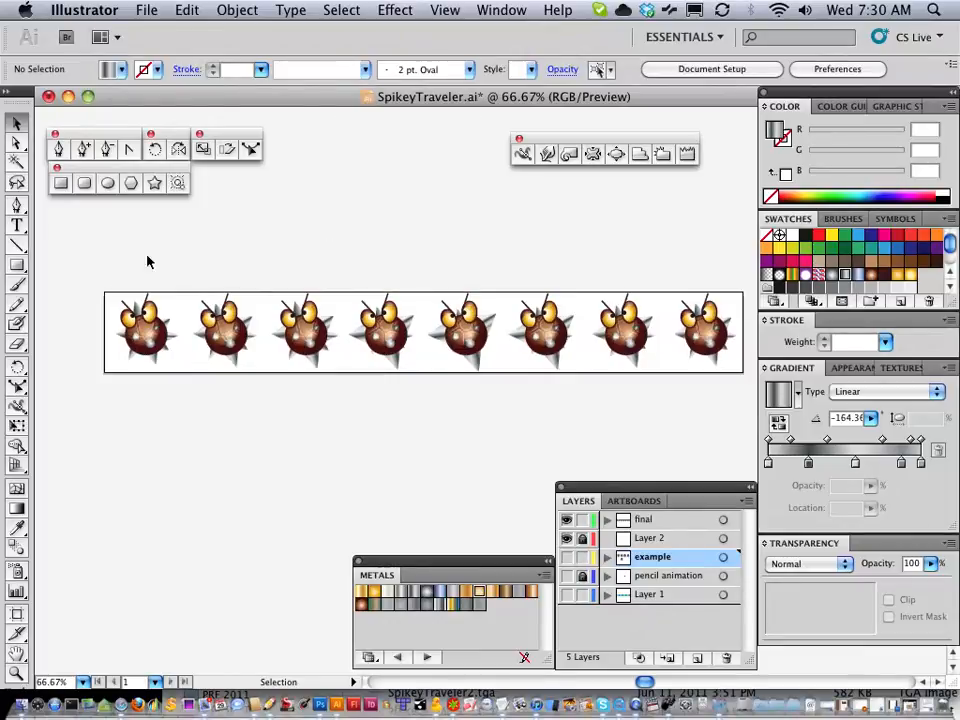
Examine the individual character frames of the final sprite strip up close
drag(102, 281, 184, 396)
click(191, 398)
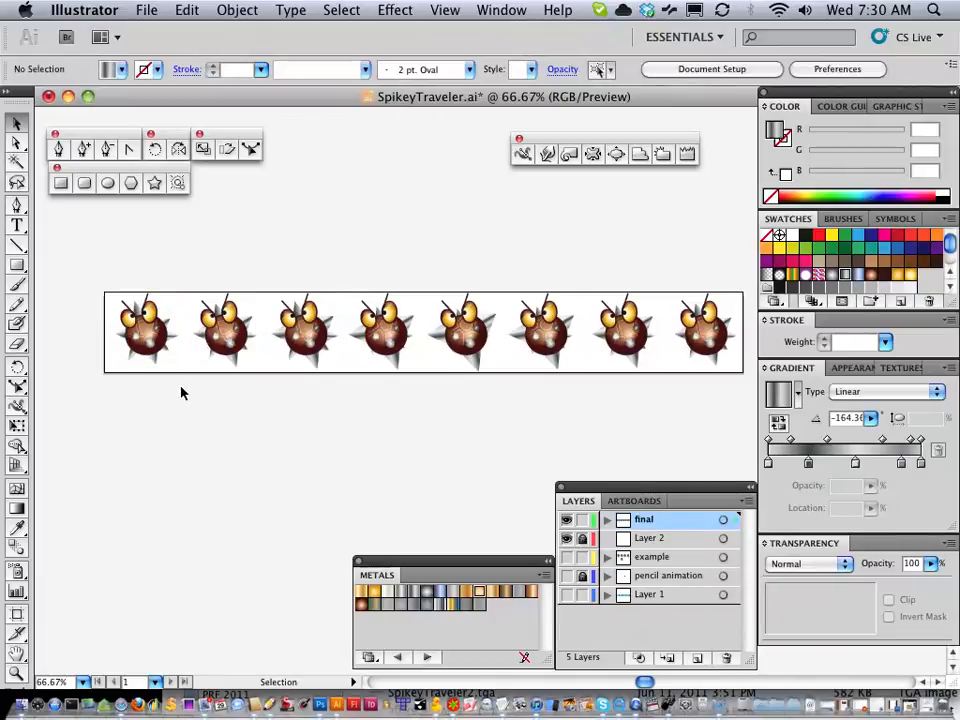
scroll(172, 278, left, 5)
drag(172, 272, 321, 398)
click(236, 263)
click(348, 388)
key(z)
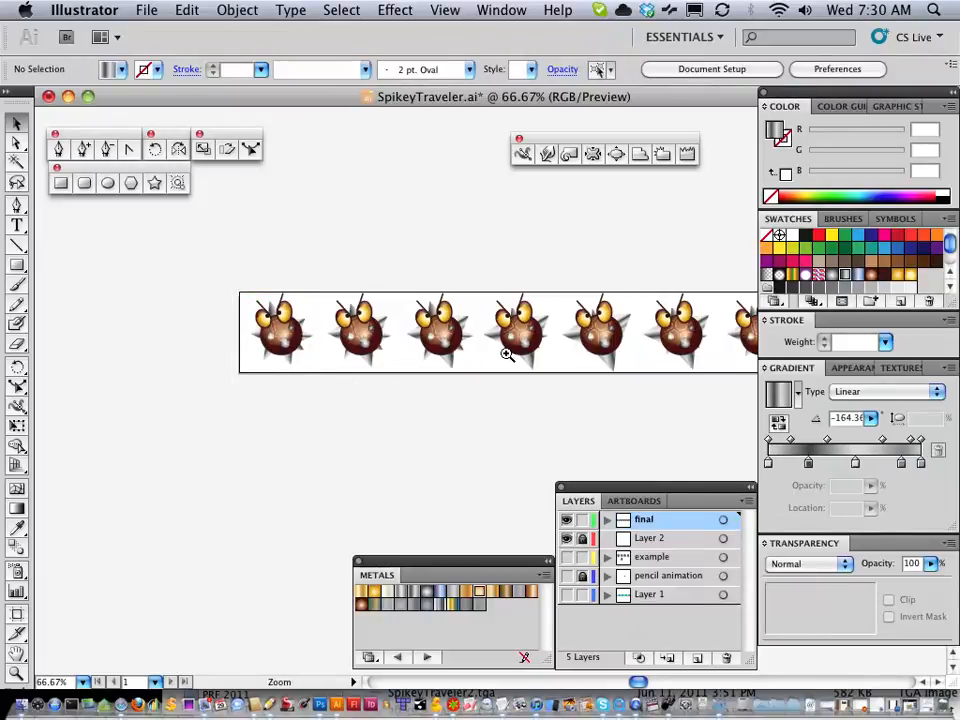
click(503, 362)
click(285, 375)
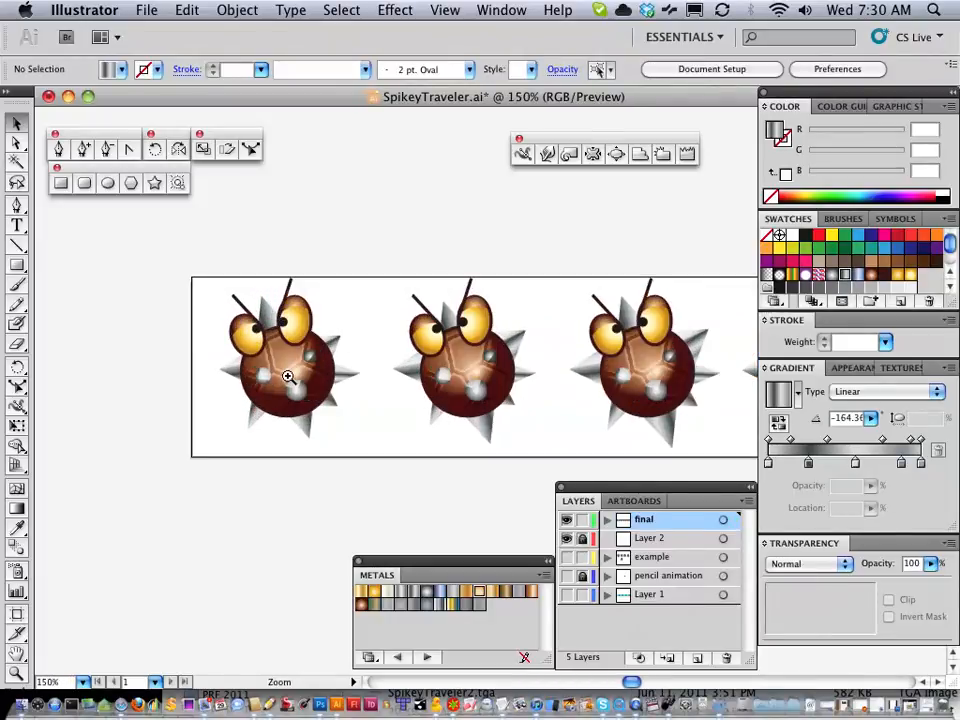
drag(321, 356, 372, 408)
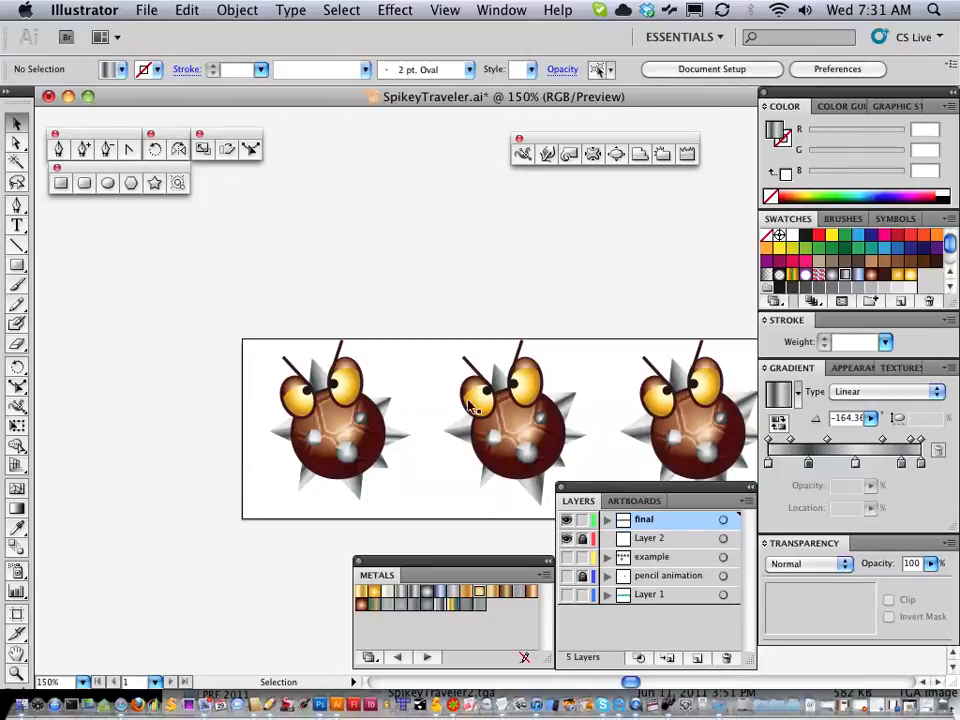
alt+super+click(566, 431)
drag(574, 380, 408, 322)
Preview the PNG-24 web export enlarged to a width of 4096 pixels, and cancel the export
click(143, 8)
click(157, 72)
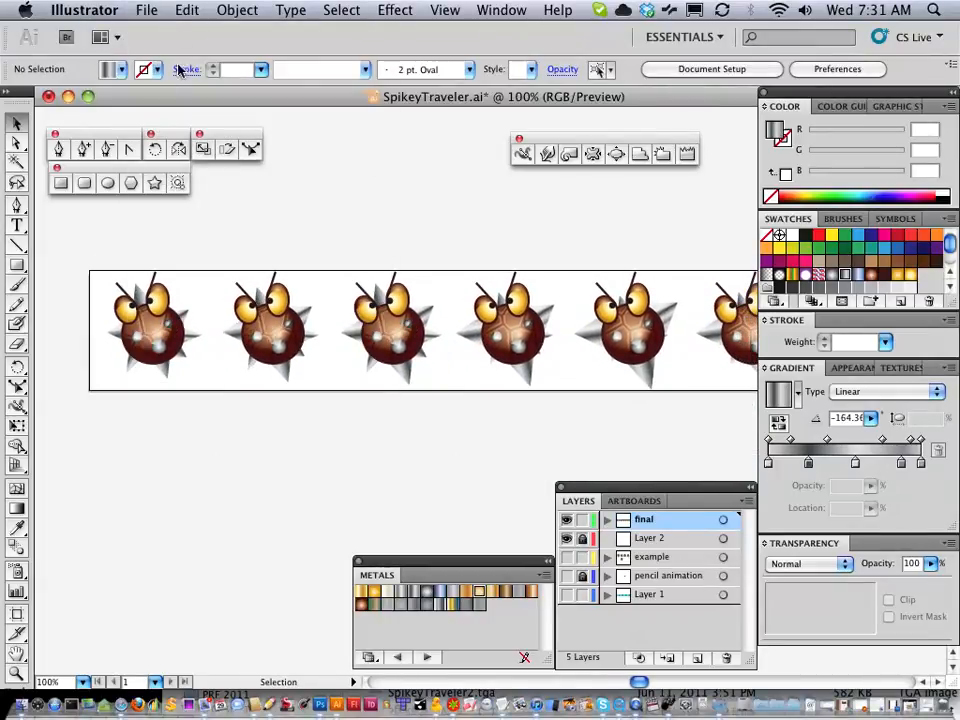
click(146, 9)
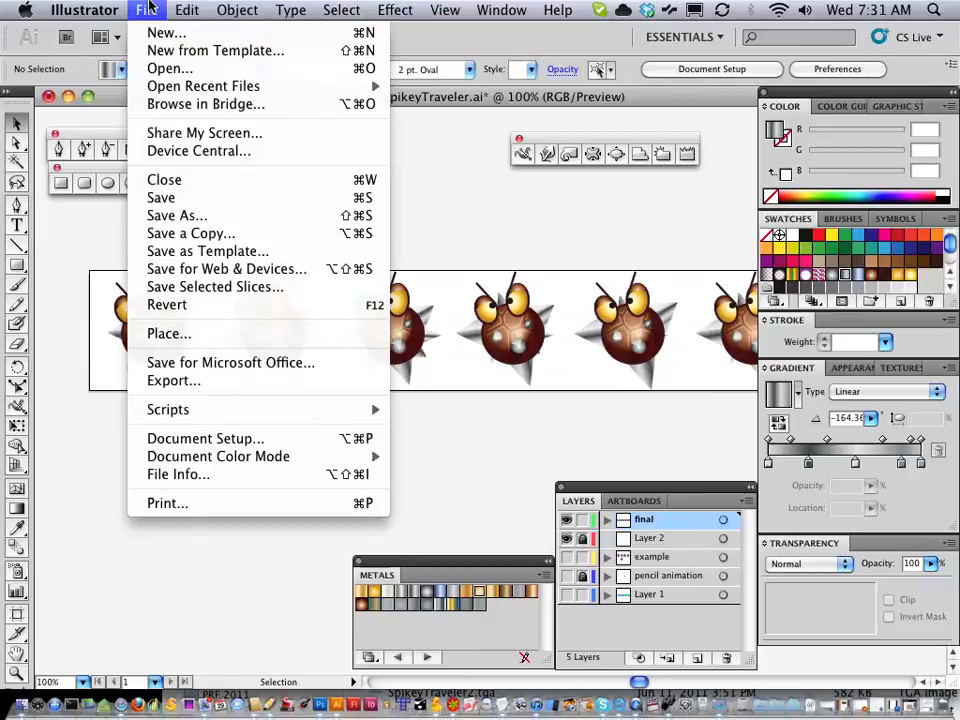
click(208, 271)
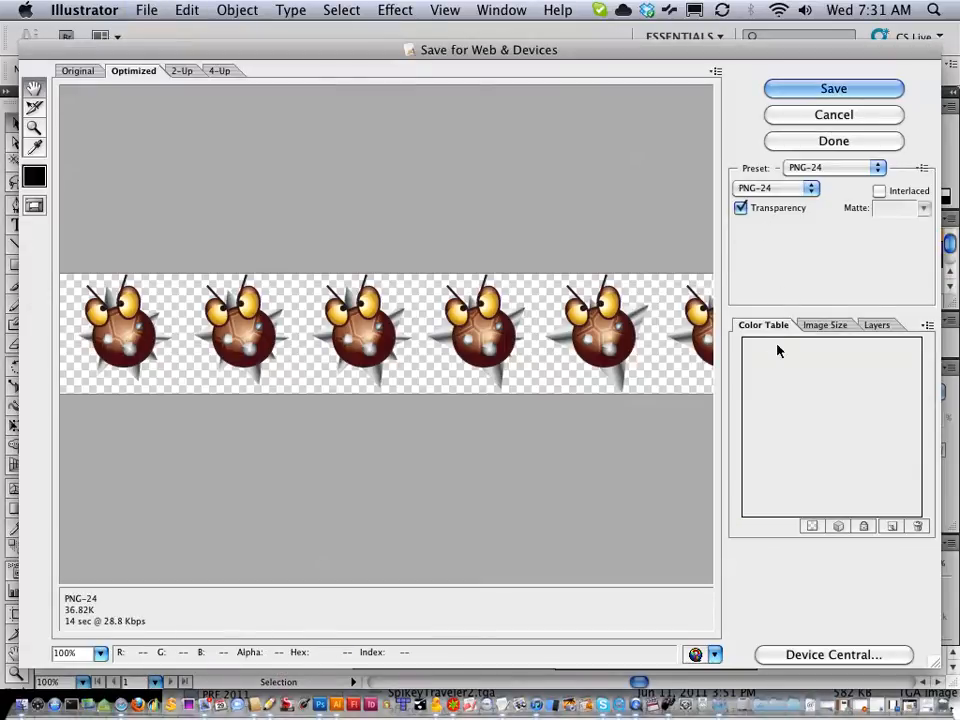
click(826, 325)
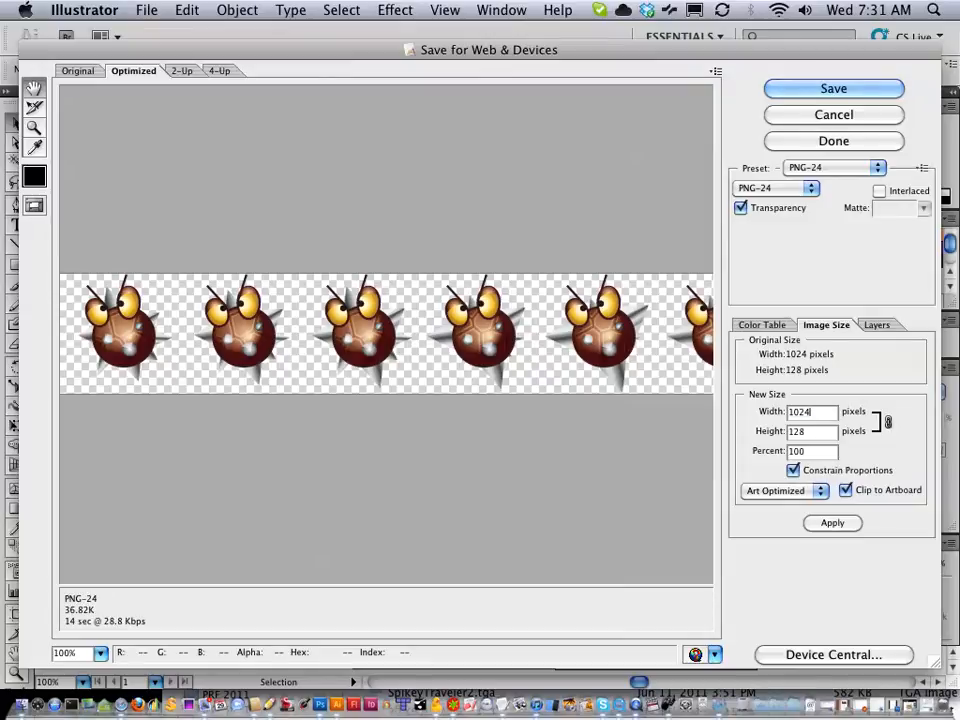
drag(810, 412, 776, 414)
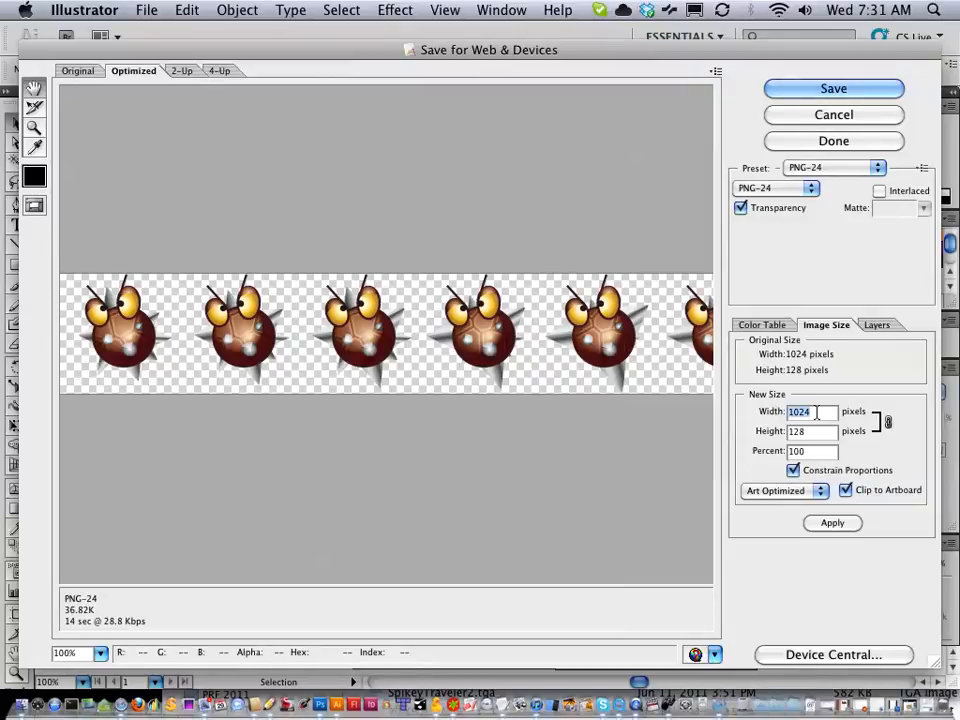
text(409)
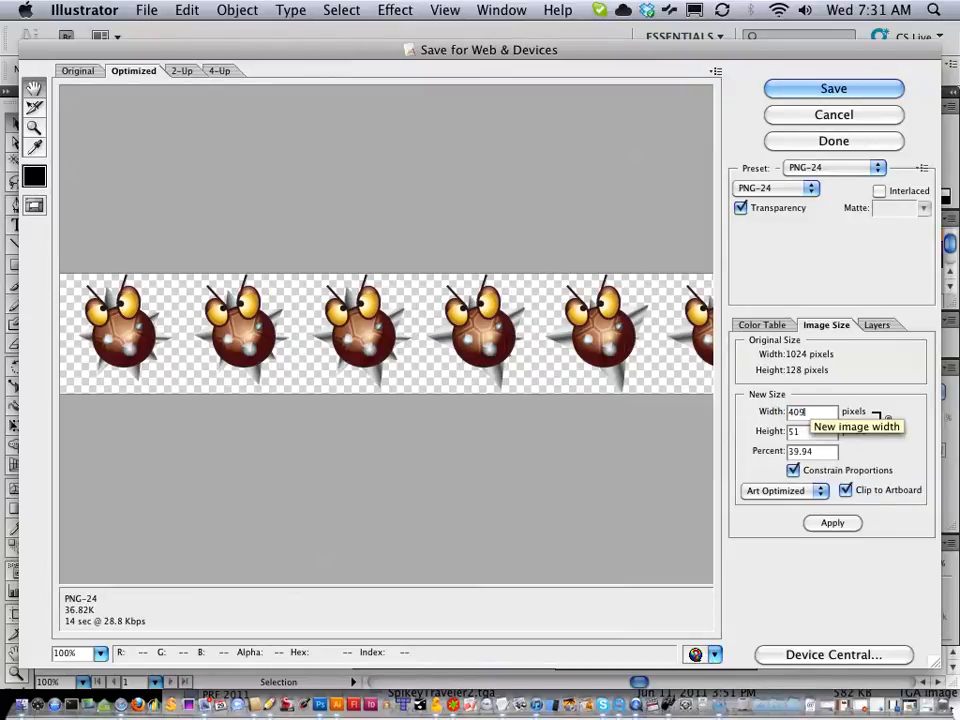
text(6)
click(829, 523)
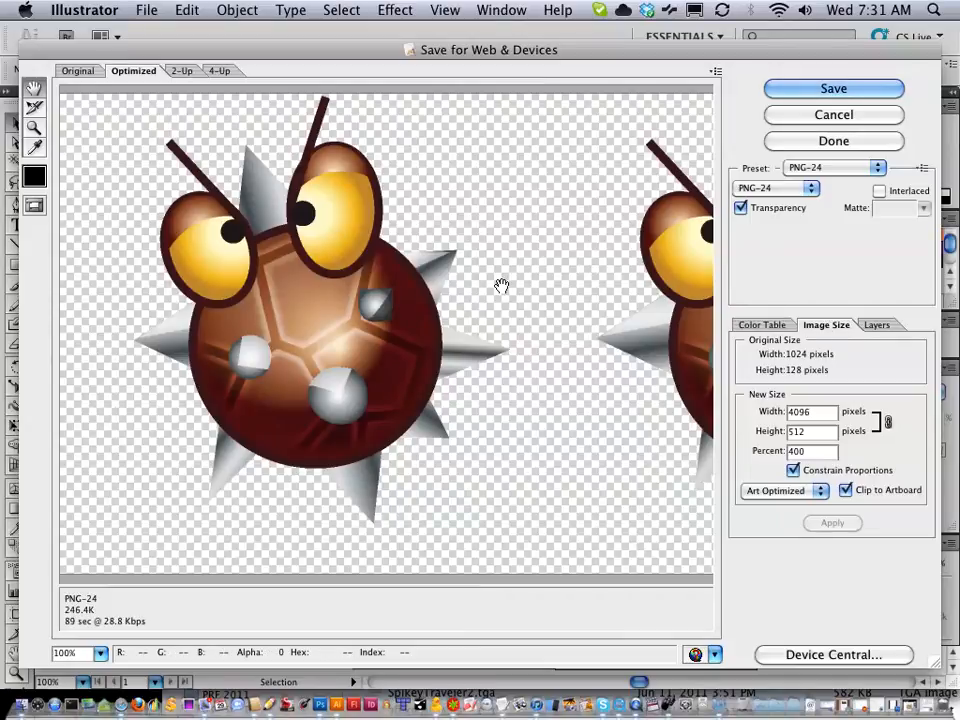
click(822, 115)
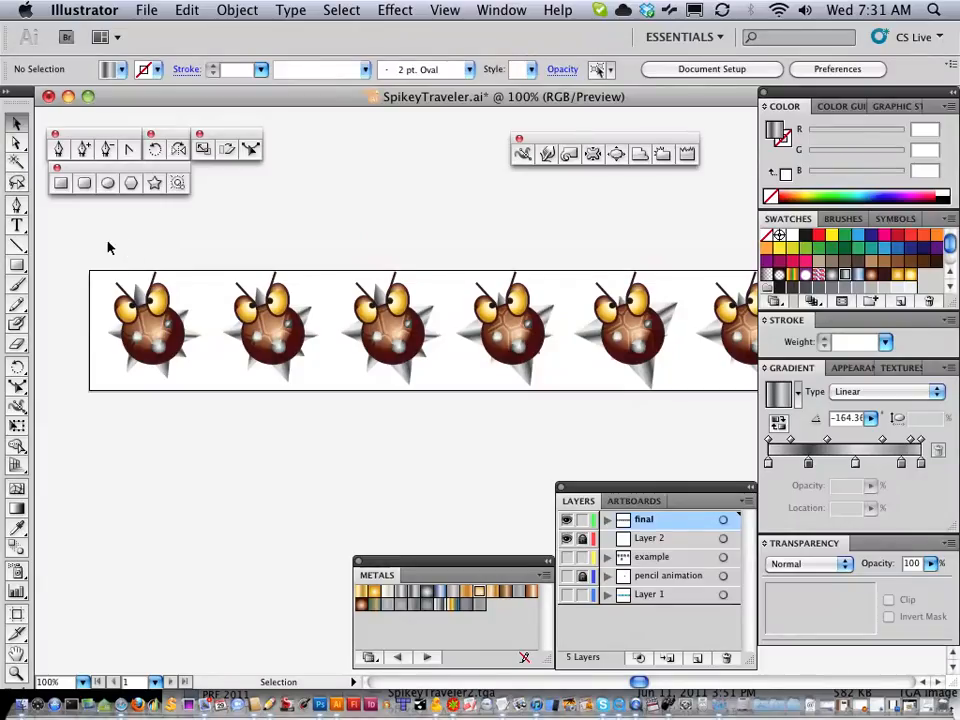
drag(78, 244, 210, 409)
click(210, 409)
mouse_move(210, 409)
mouse_down()
mouse_move(144, 311)
mouse_move(66, 246)
mouse_move(75, 245)
mouse_move(206, 437)
mouse_move(208, 420)
mouse_up()
click(78, 249)
click(208, 420)
Set the blue value of the dark stop at location 26.4 to 182 in the gradient of the second character's large lower spike
click(286, 376)
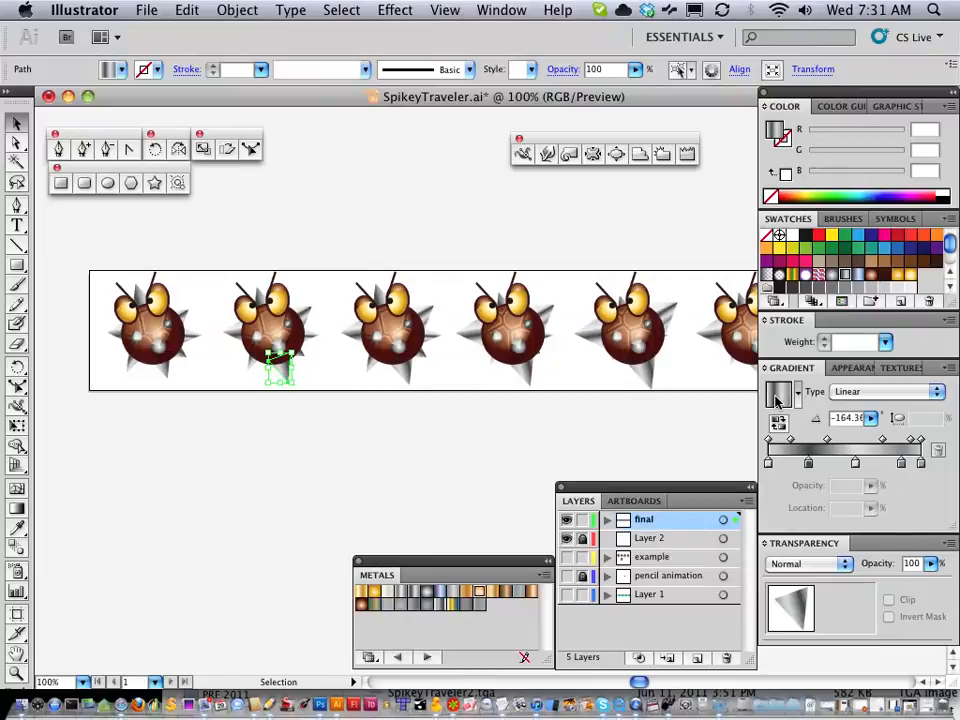
click(808, 462)
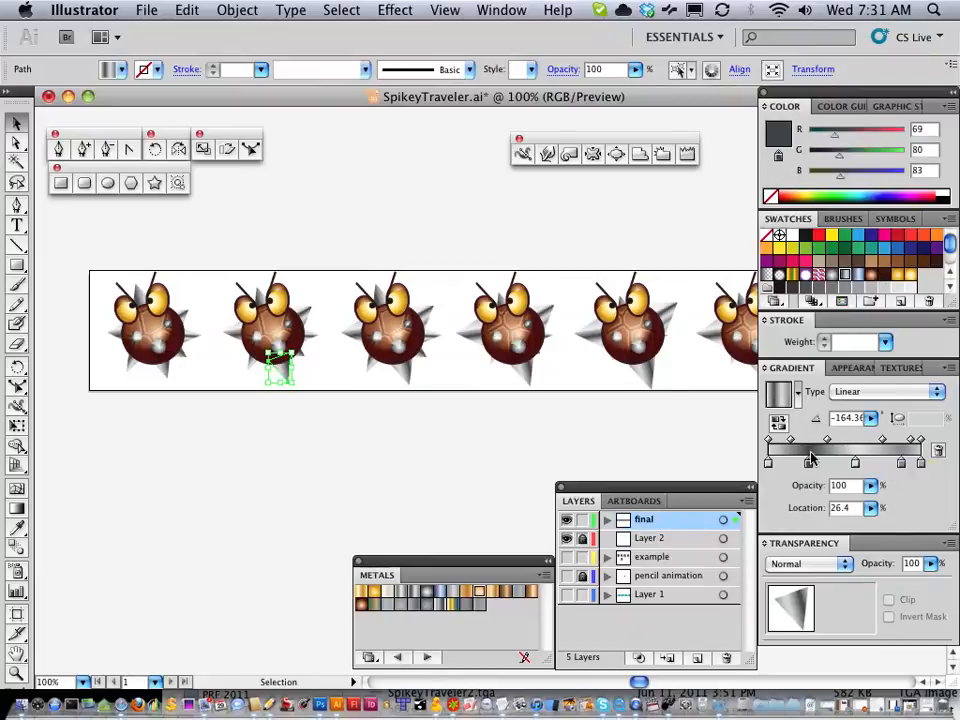
drag(842, 173, 878, 173)
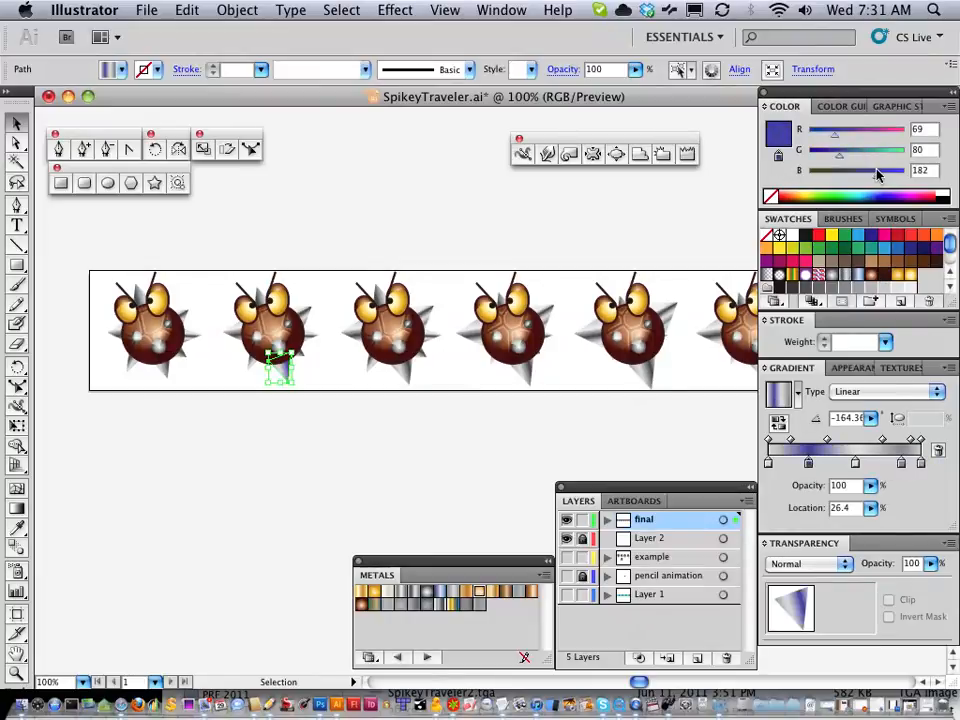
Save the blue-tinted gradient of the second character's large lower spike as a new swatch
click(322, 395)
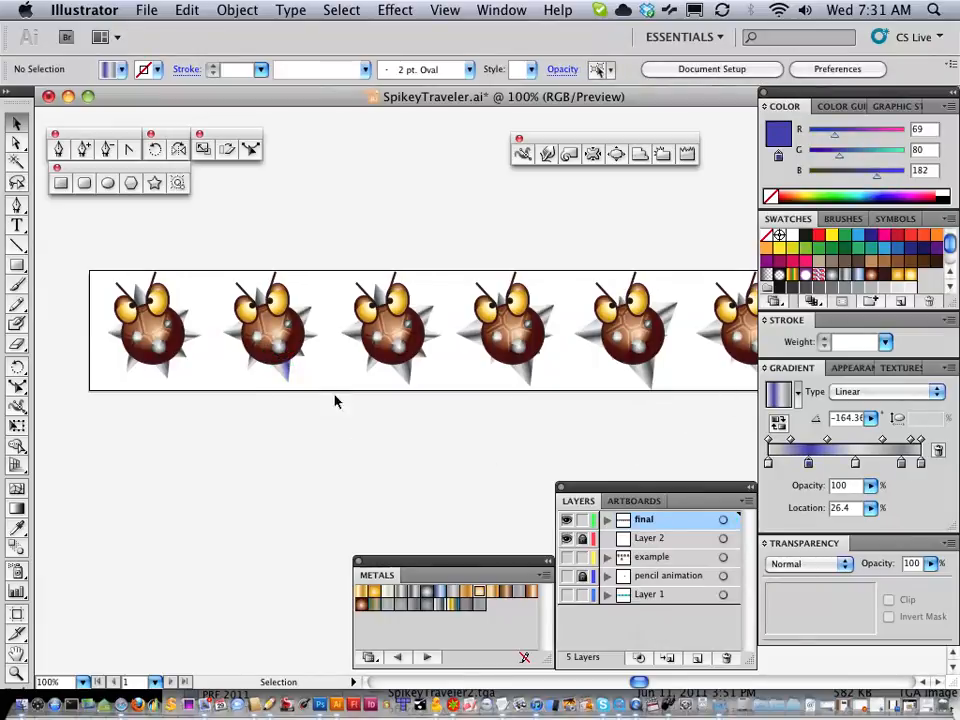
click(285, 372)
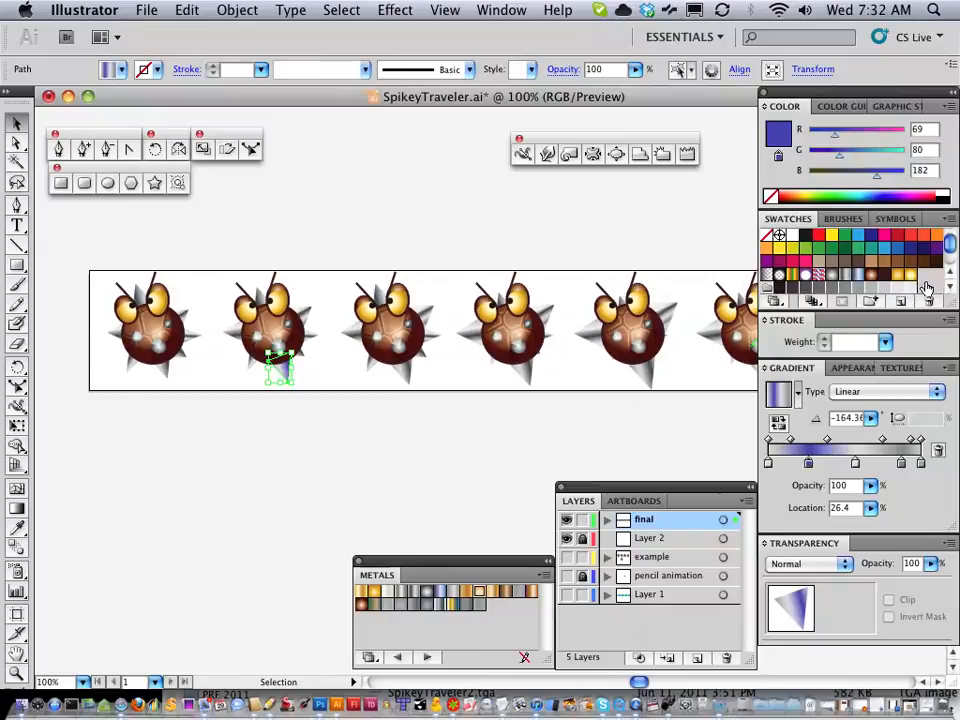
Apply the saved blue gradient swatch to the large lower spikes of the third, fourth and fifth characters together
click(643, 374)
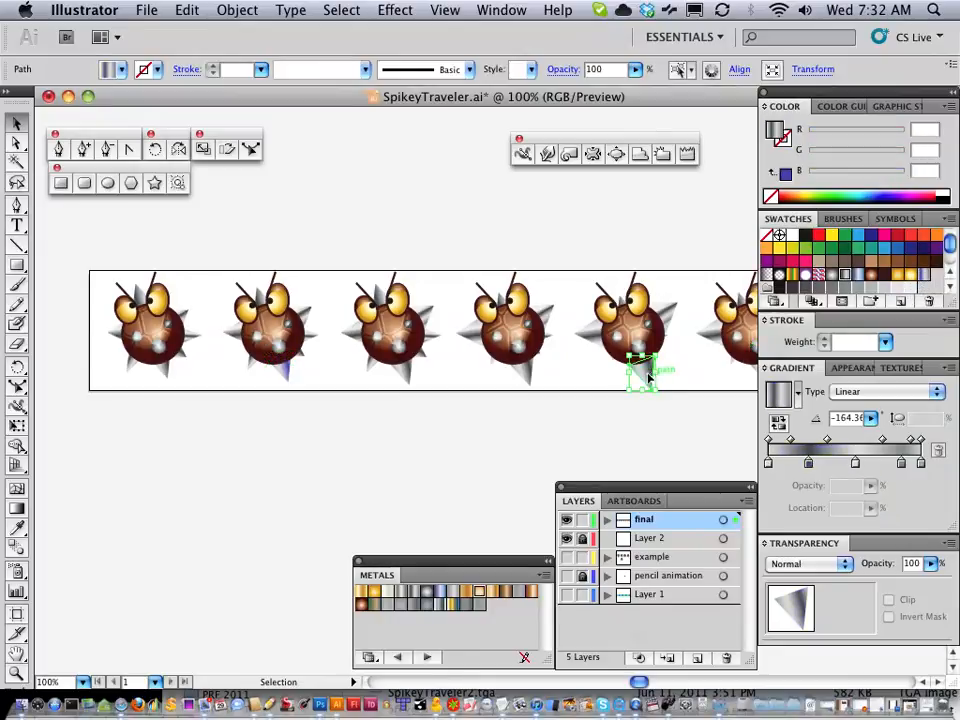
click(527, 379)
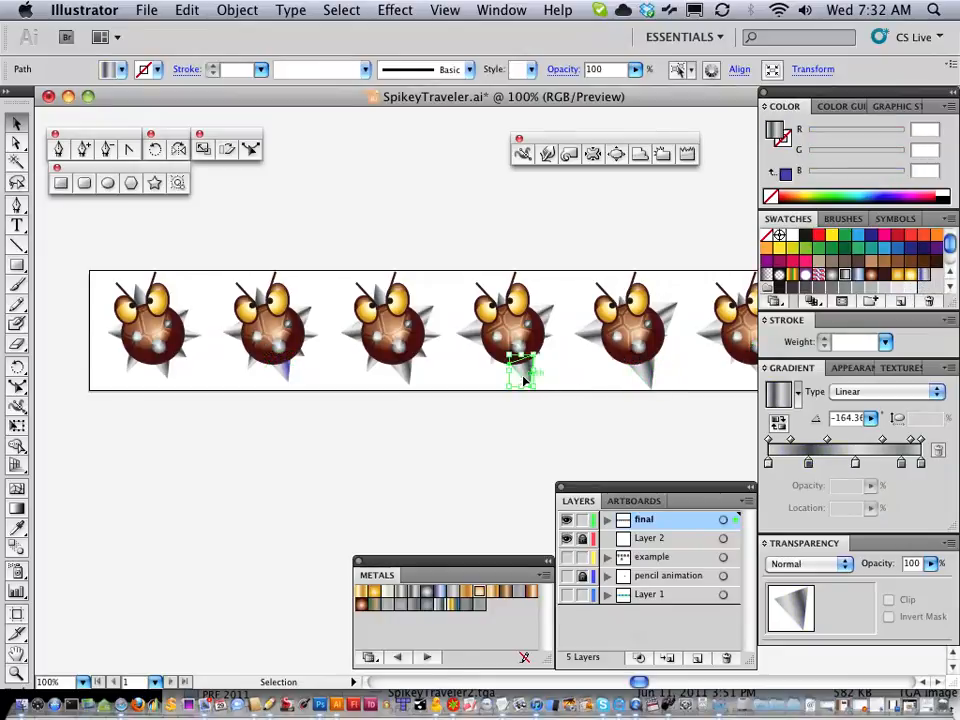
shift+click(406, 378)
shift+click(656, 379)
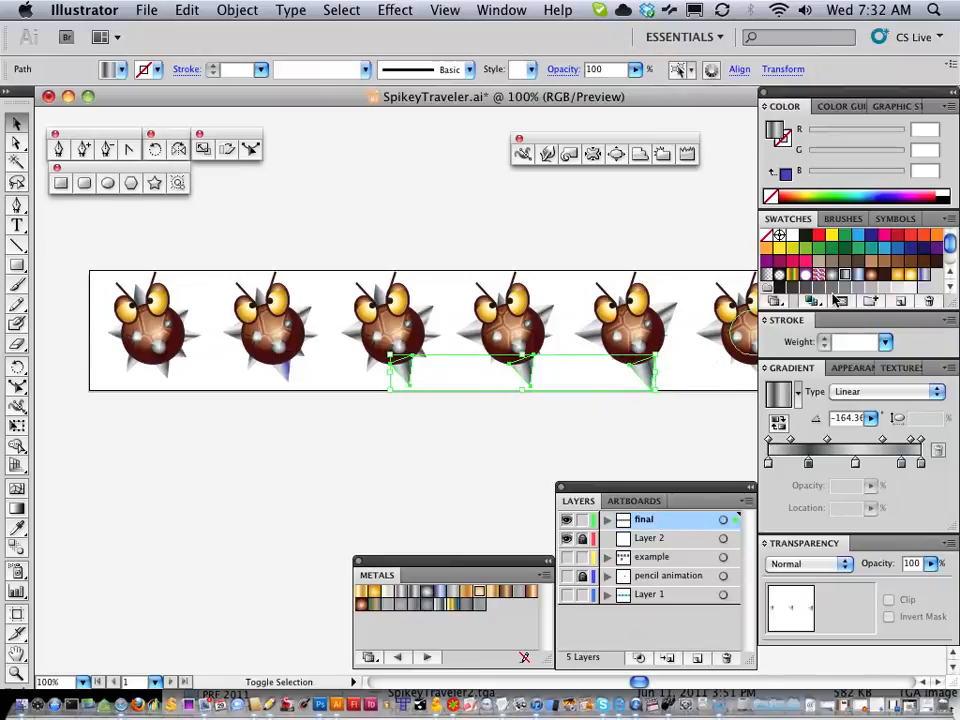
click(926, 276)
click(505, 421)
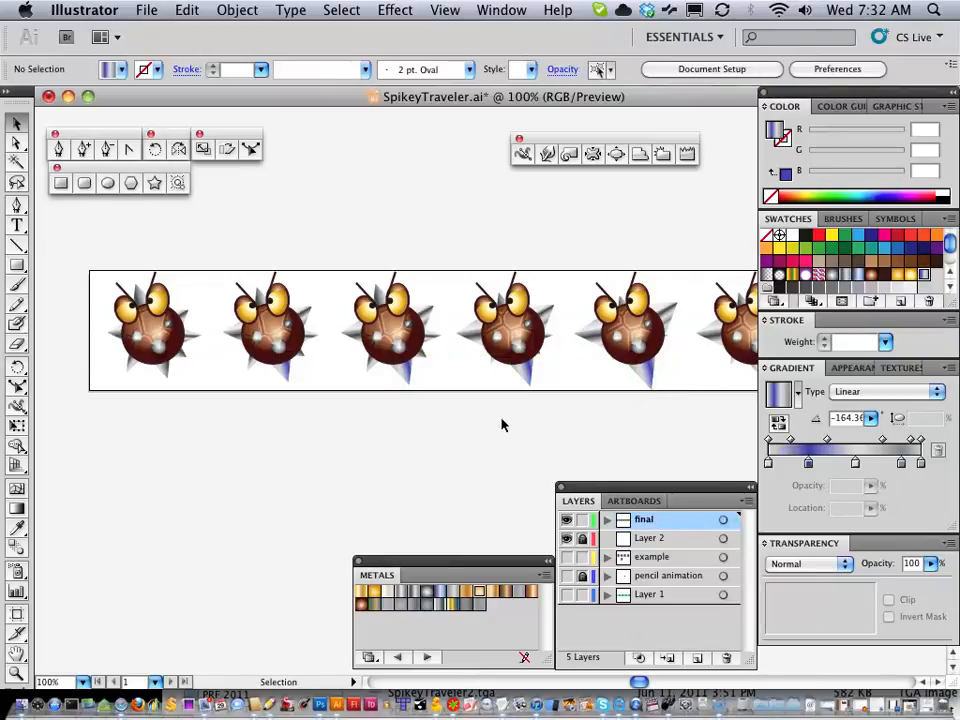